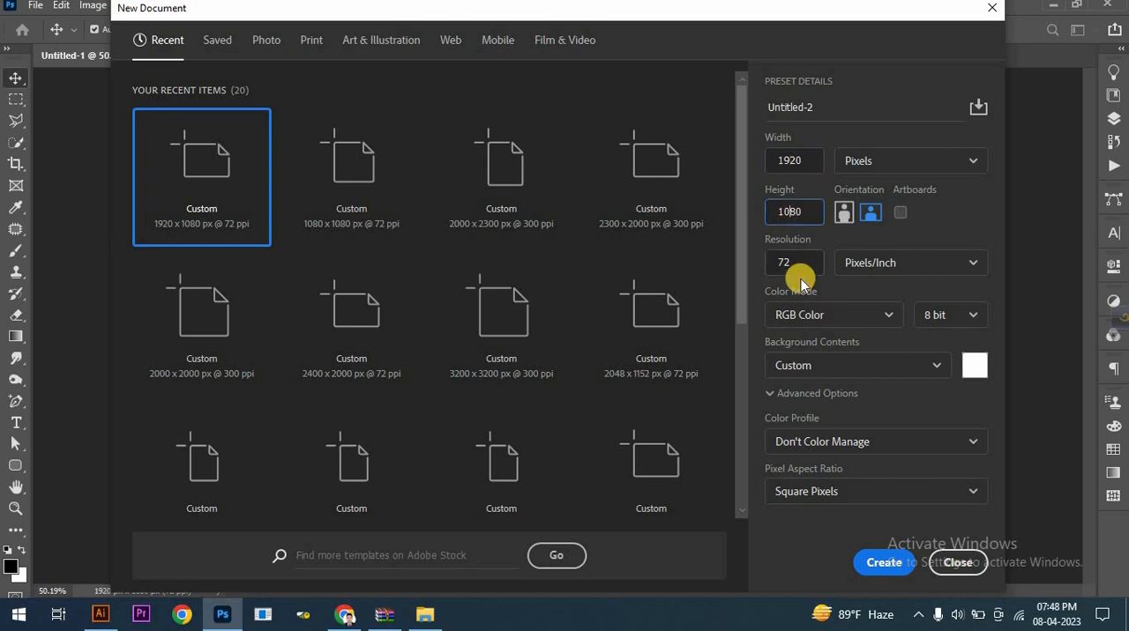
- Create a 1920 x 1080 px document at 72 ppi and add a Gradient fill layer above the background
click(881, 566)
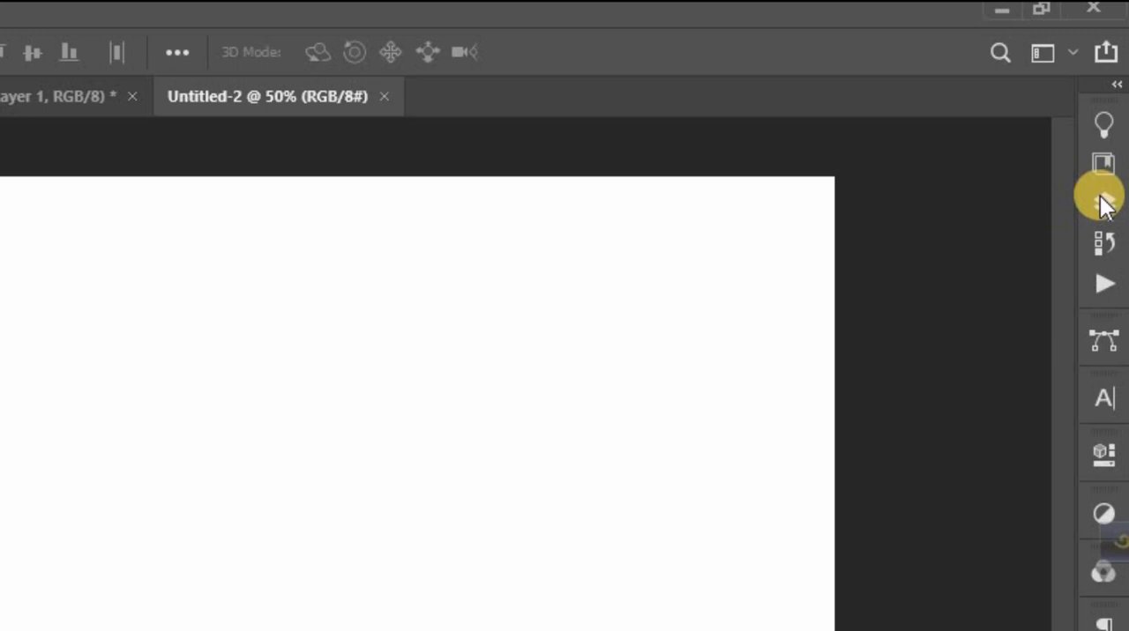
click(1112, 118)
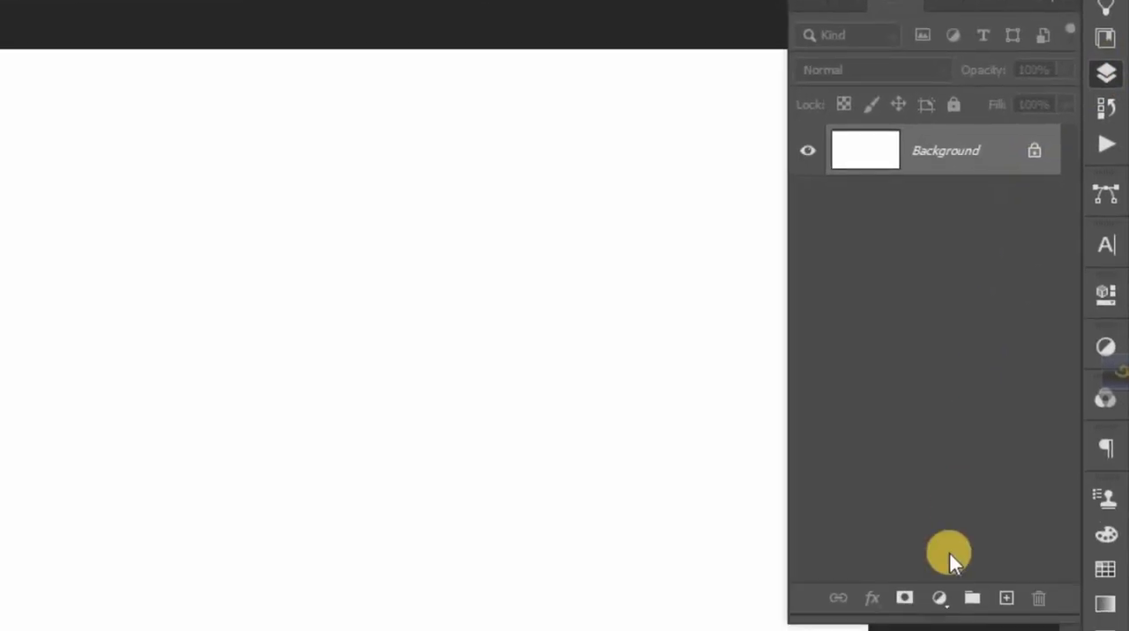
click(939, 600)
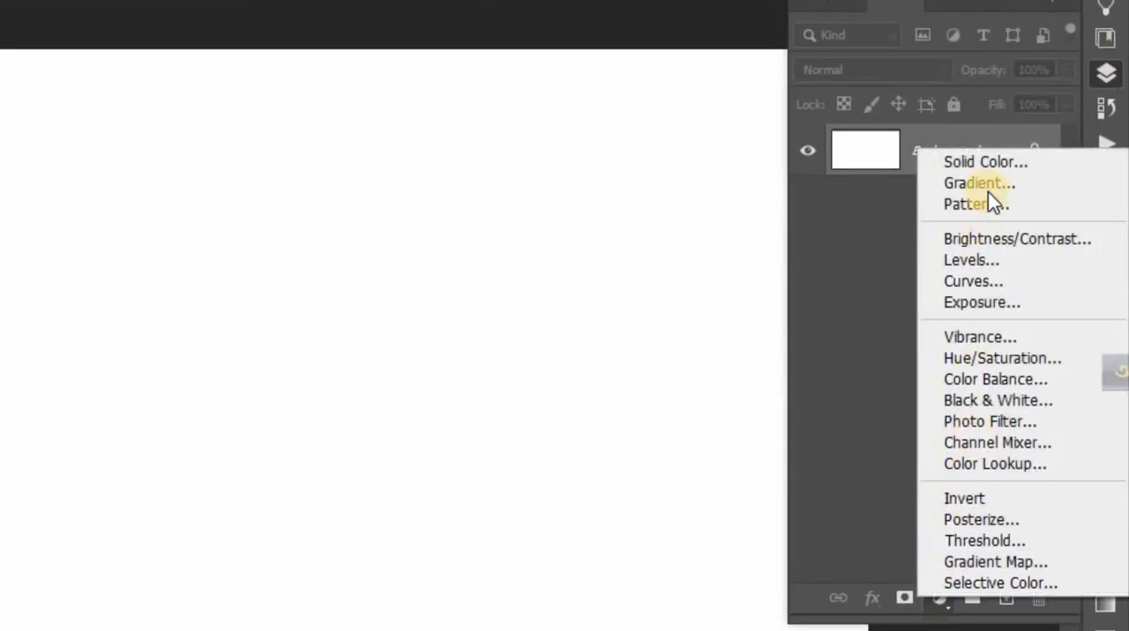
click(989, 190)
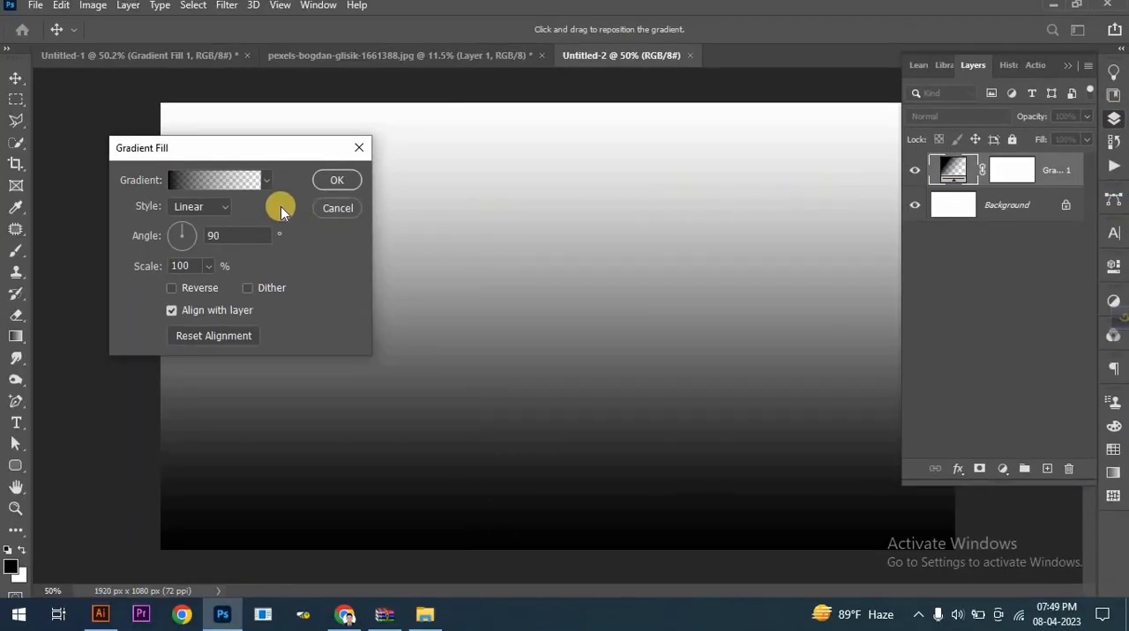
- Set the color of the fill gradient's starting stop to 1b6faf and accept the edited gradient
click(228, 185)
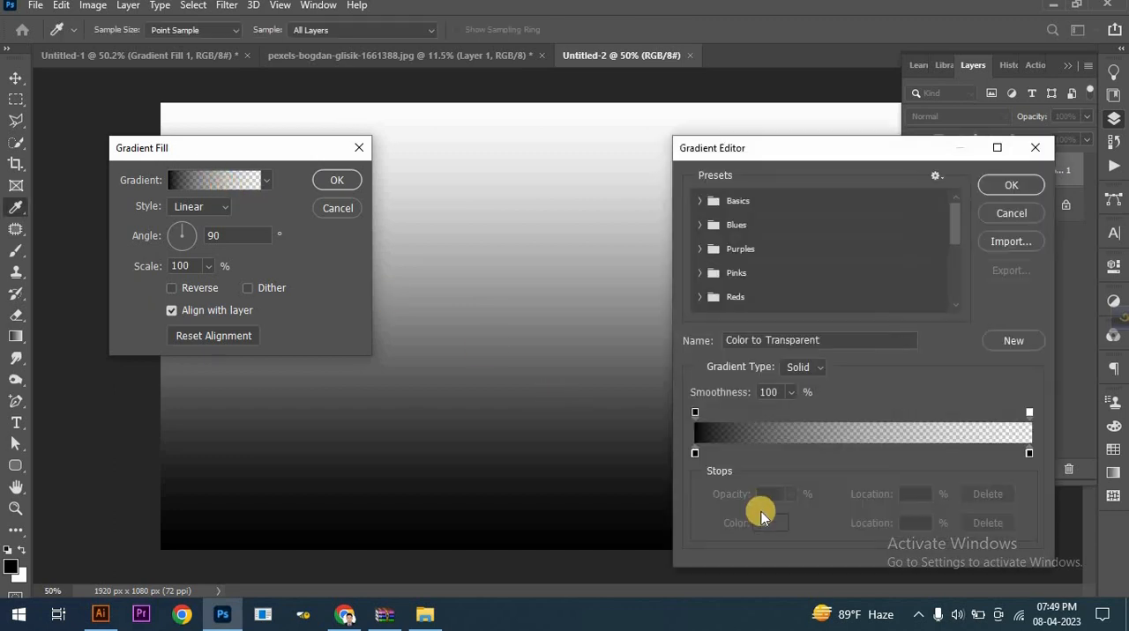
click(694, 454)
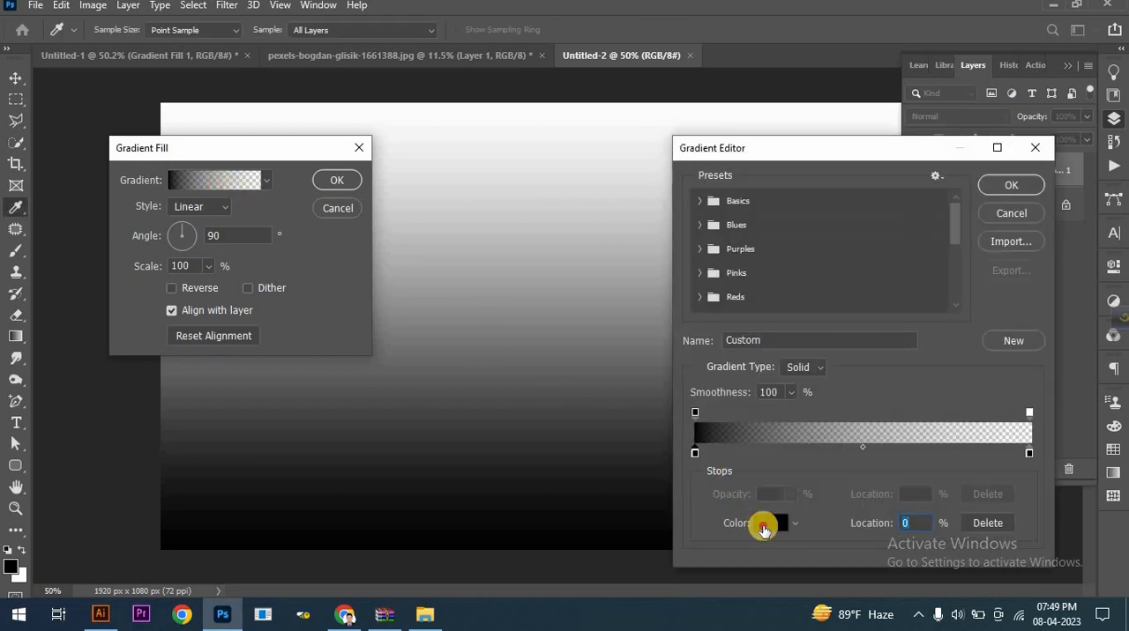
click(764, 526)
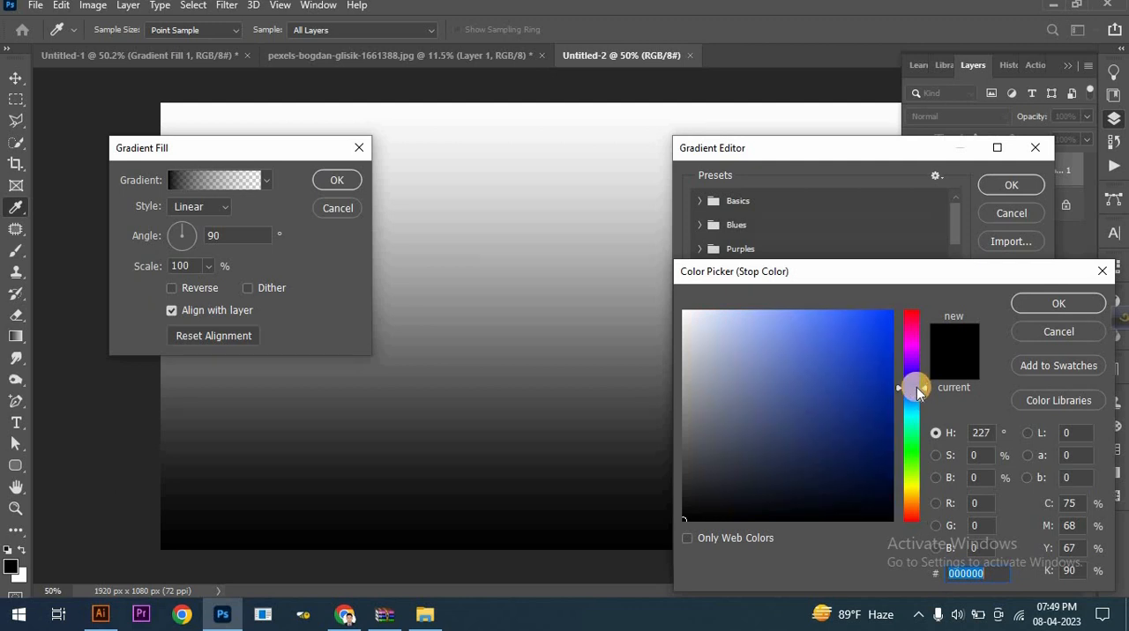
click(911, 396)
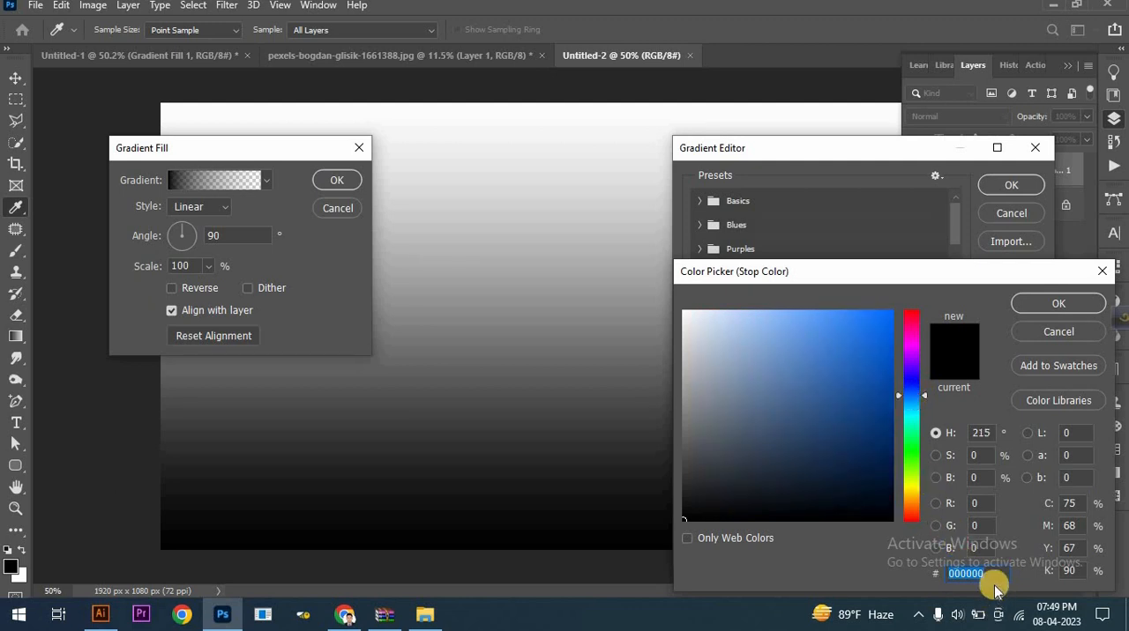
text(1b6faf)
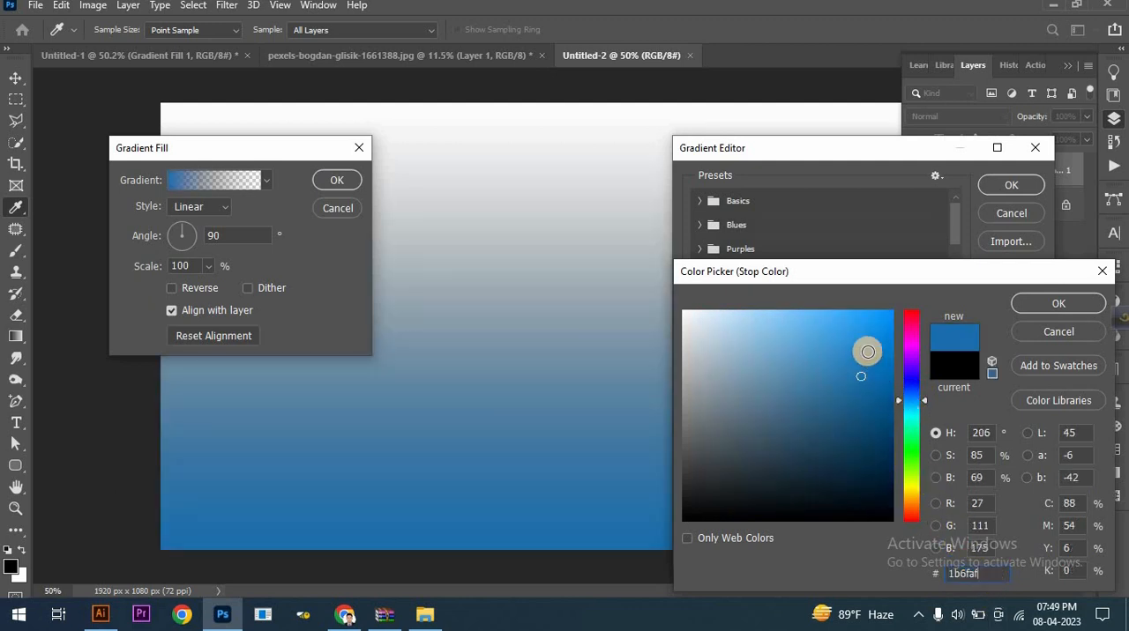
click(1056, 303)
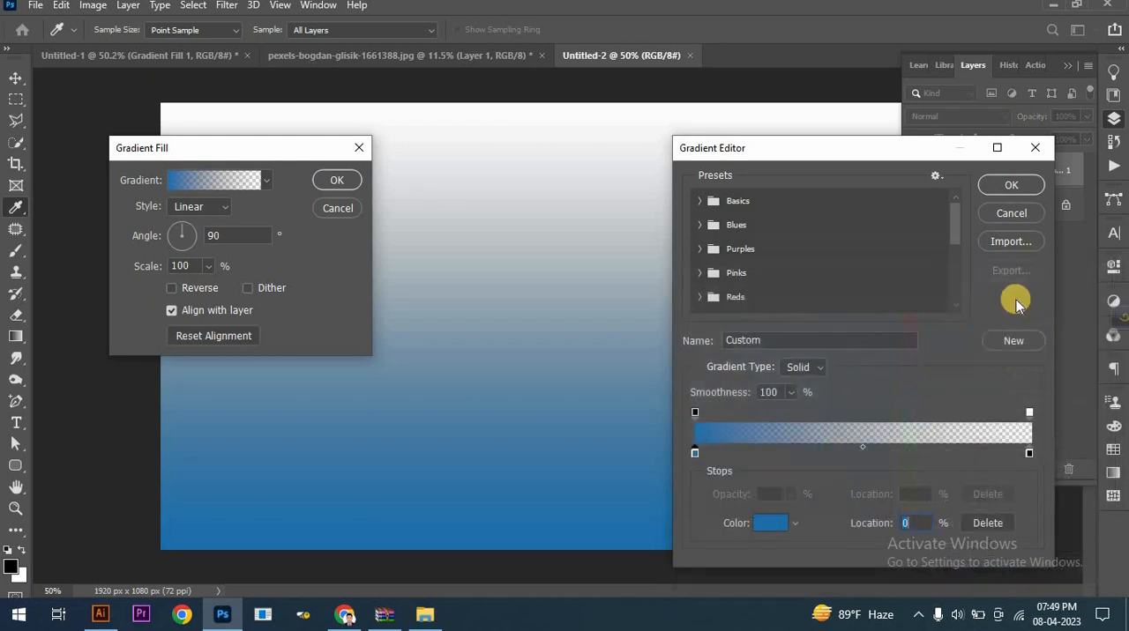
click(976, 187)
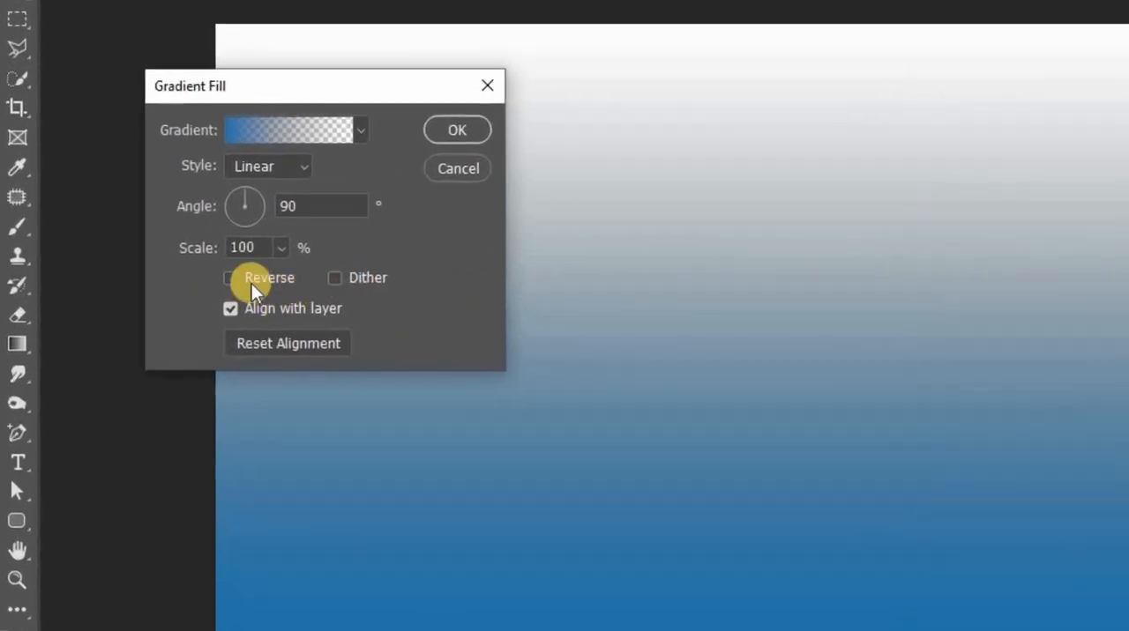
- Reverse the gradient fill, set its style to Radial and its scale to 133%, and apply it
click(251, 282)
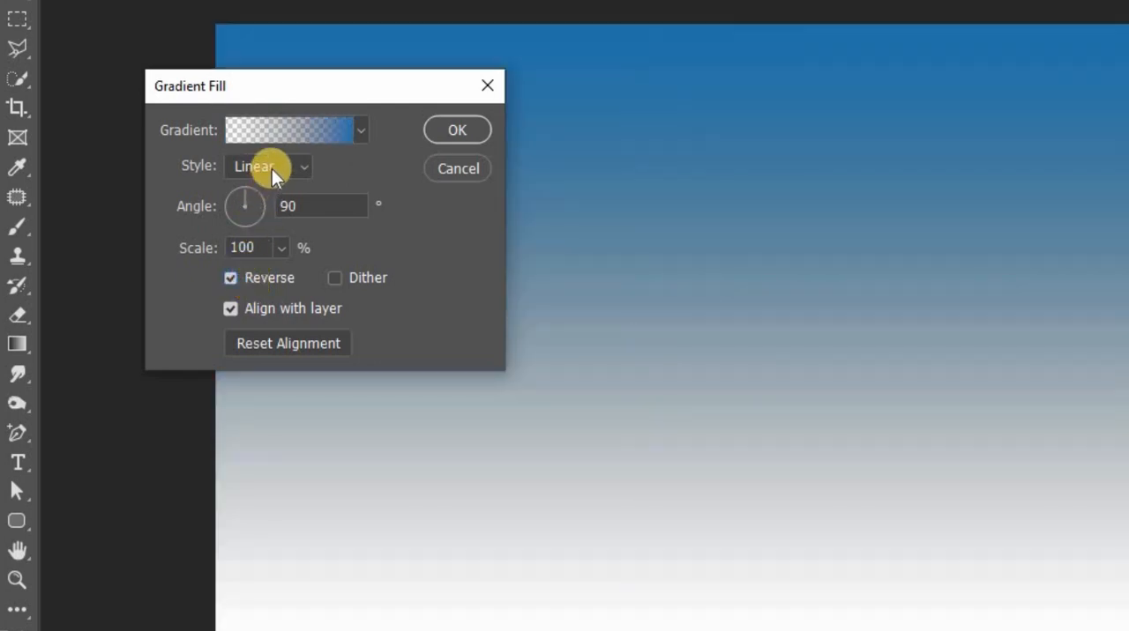
click(271, 168)
click(263, 201)
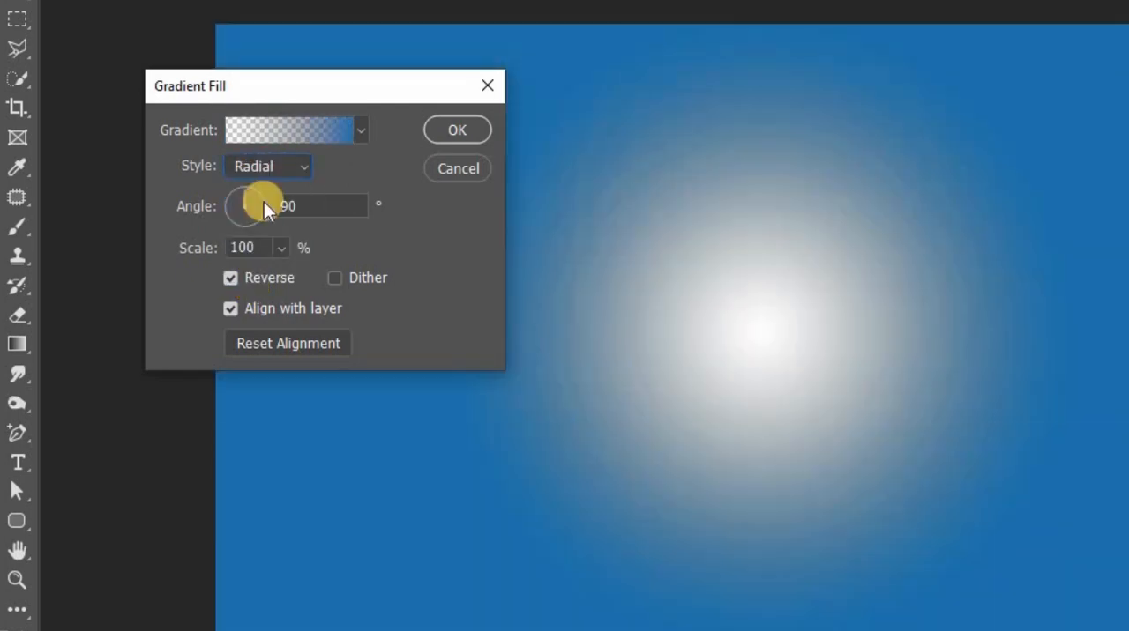
click(277, 247)
drag(283, 272, 284, 271)
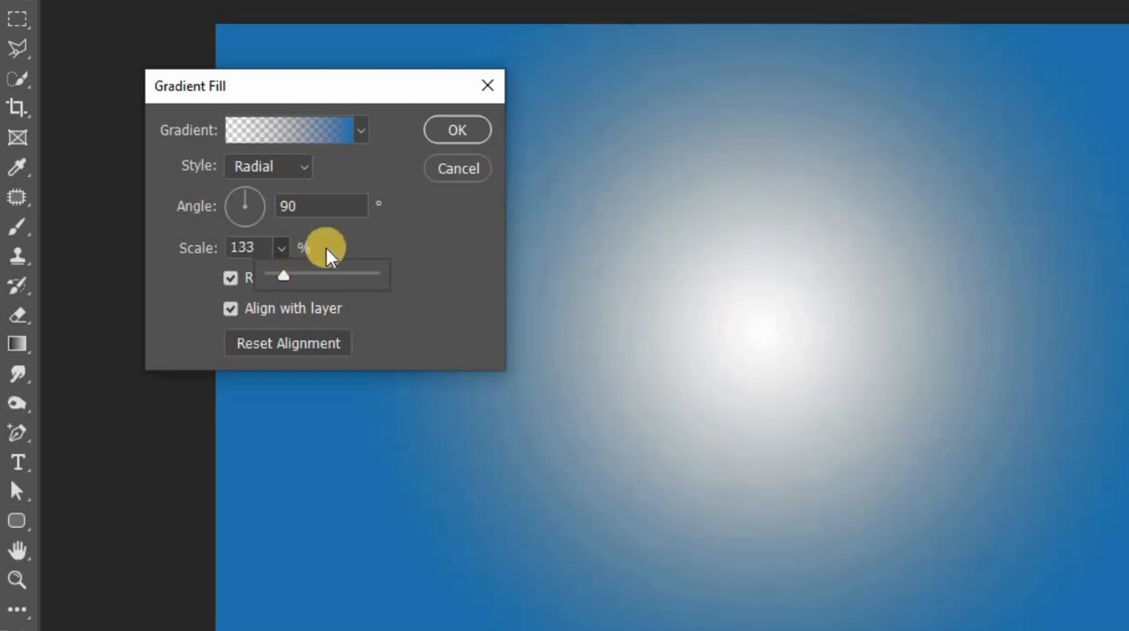
click(431, 129)
click(431, 129)
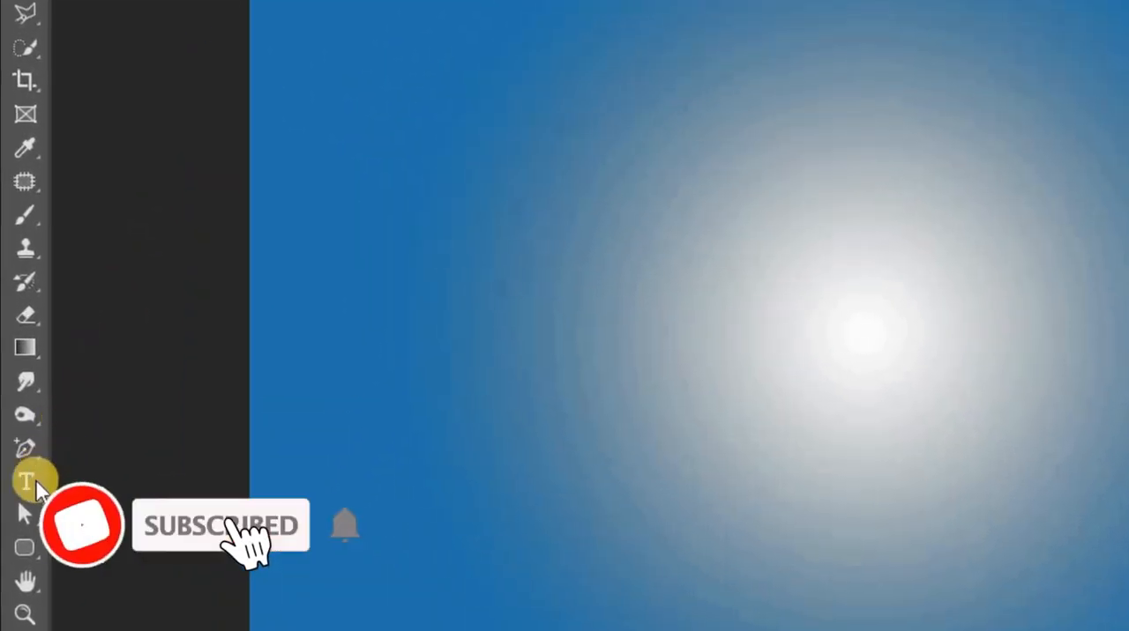
- Add a text layer with the letter "T" in Bell MT Bold at 1061 pt on the canvas
click(21, 426)
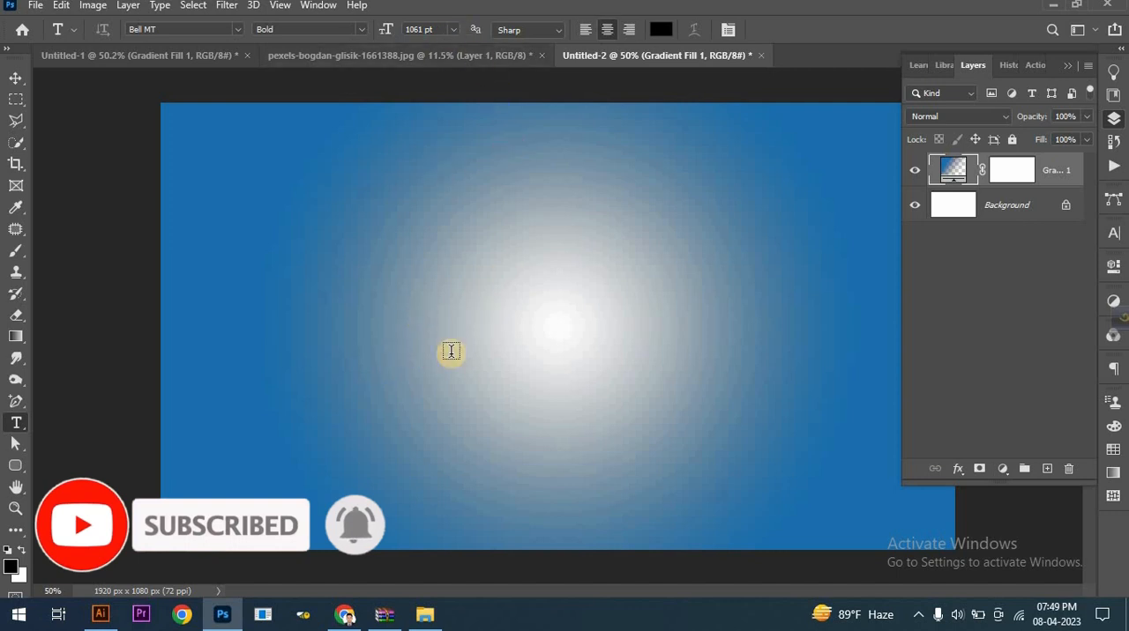
click(450, 353)
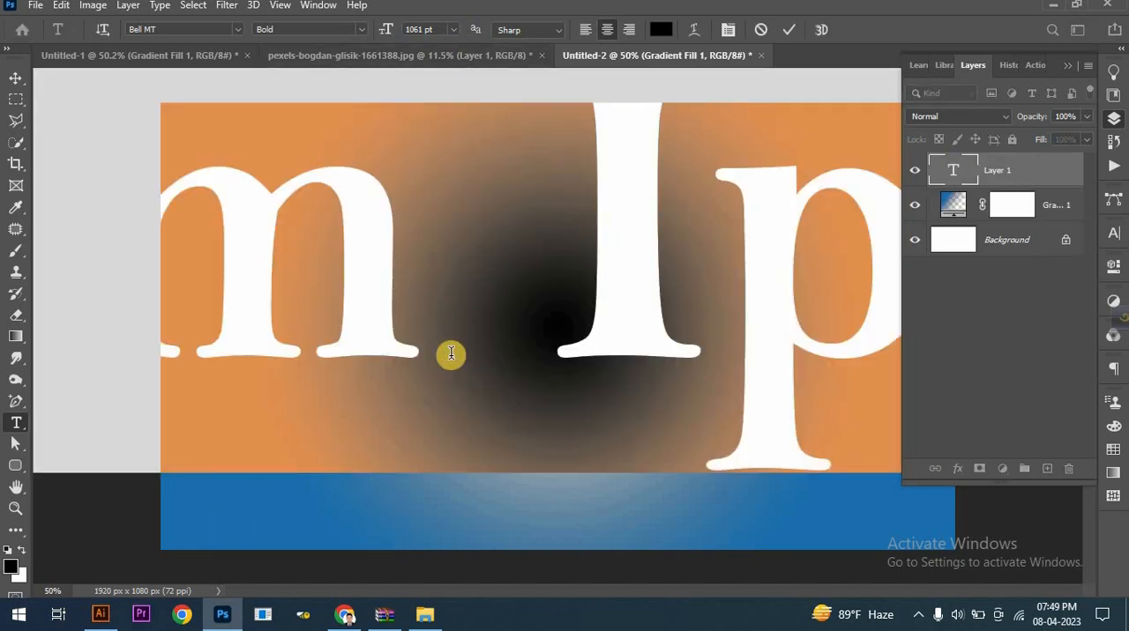
text(T)
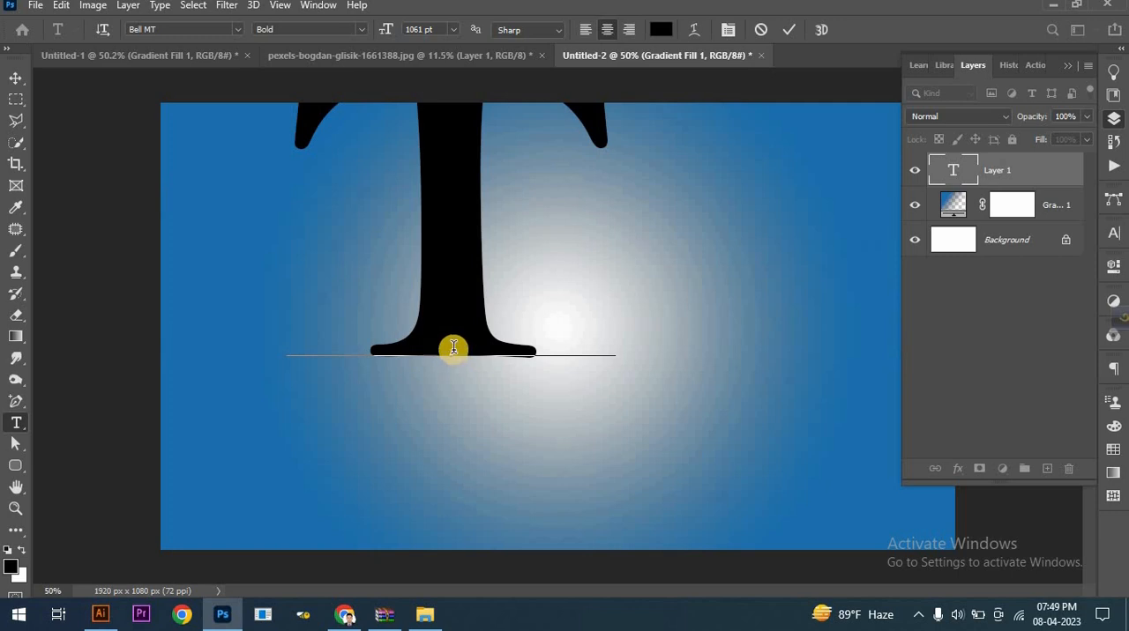
- Change the color of the letter T to light pink, ecc1c1
double_click(416, 249)
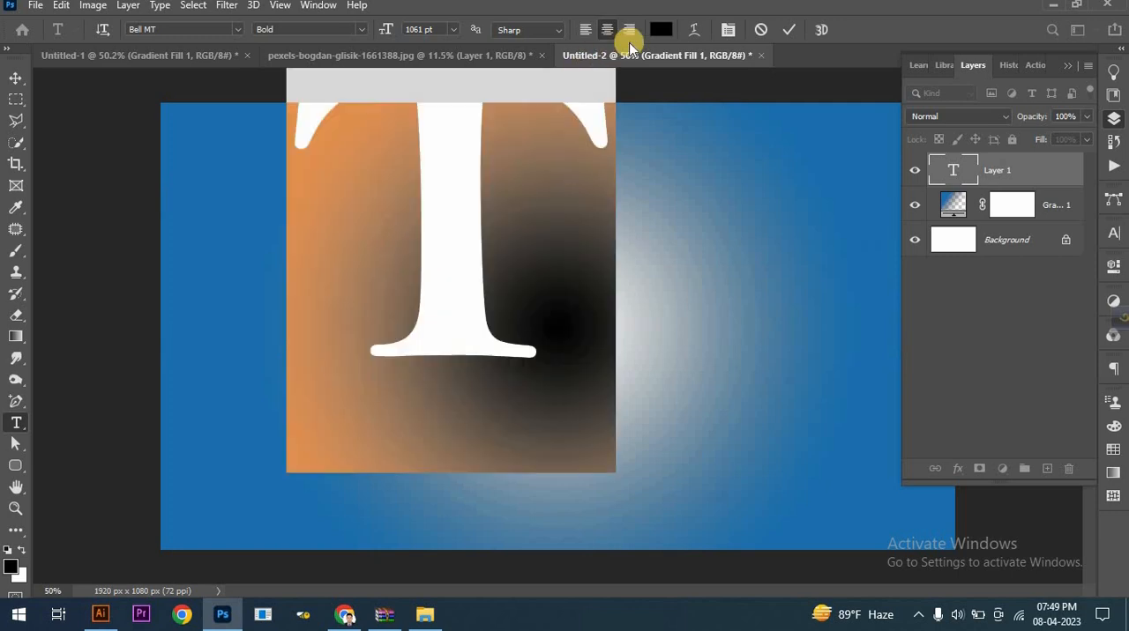
click(660, 29)
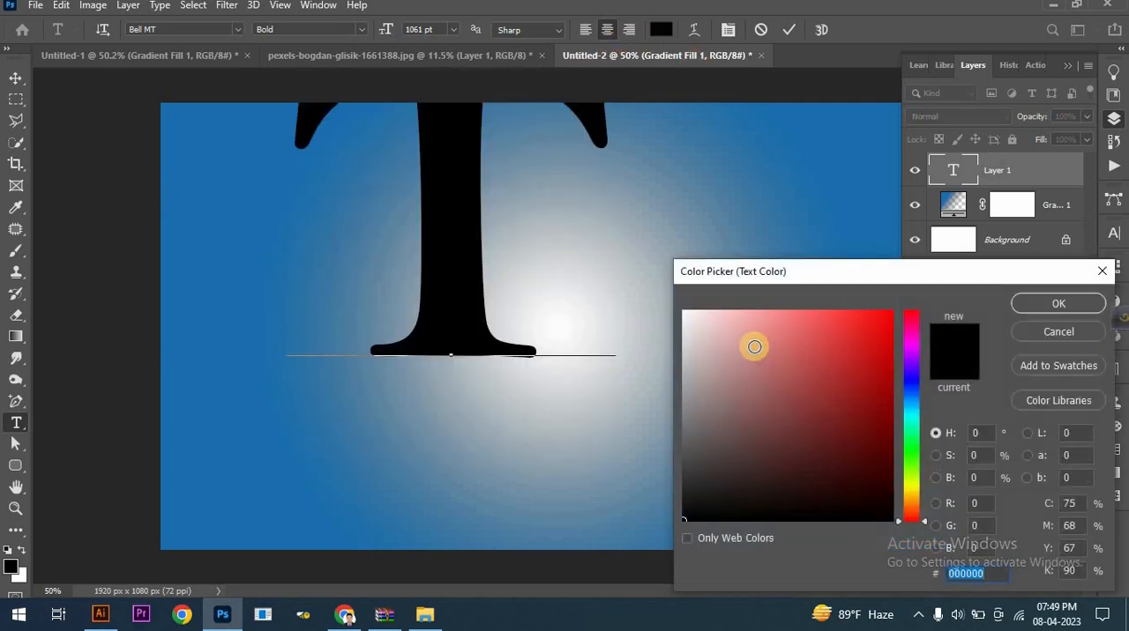
drag(754, 346, 719, 326)
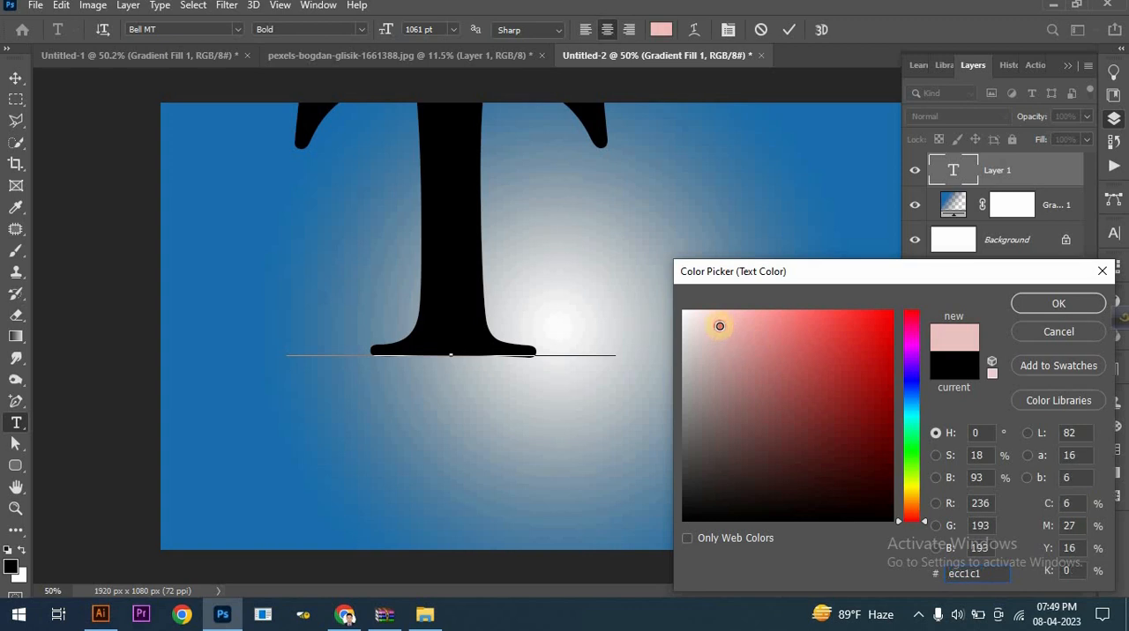
click(1058, 303)
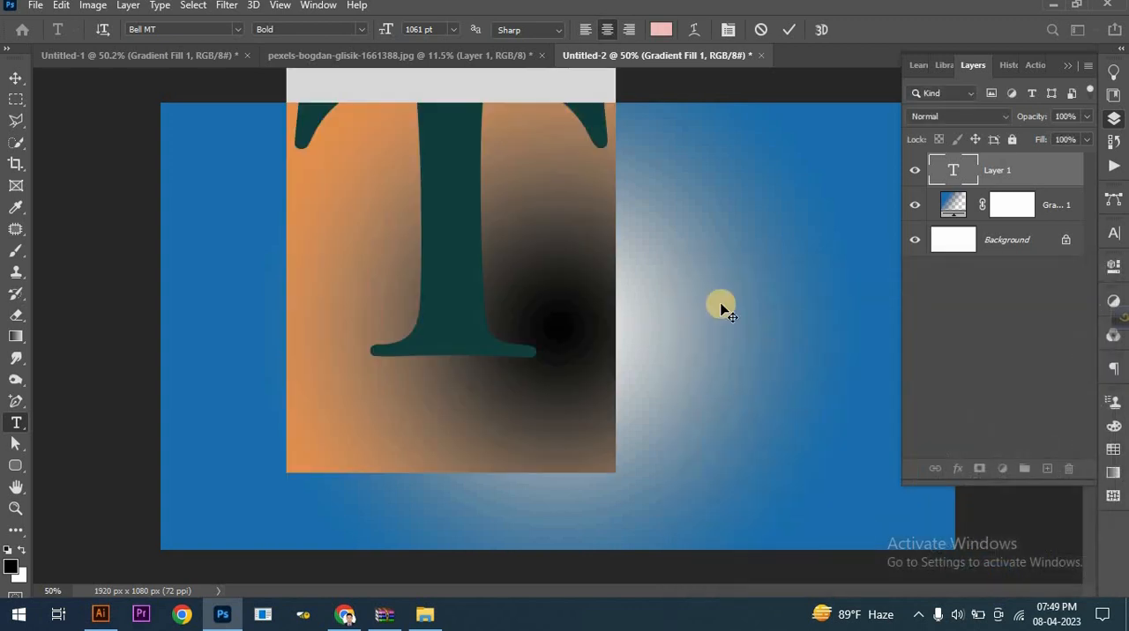
- Center the T layer horizontally and vertically on the whole canvas, and clear the selection
click(14, 80)
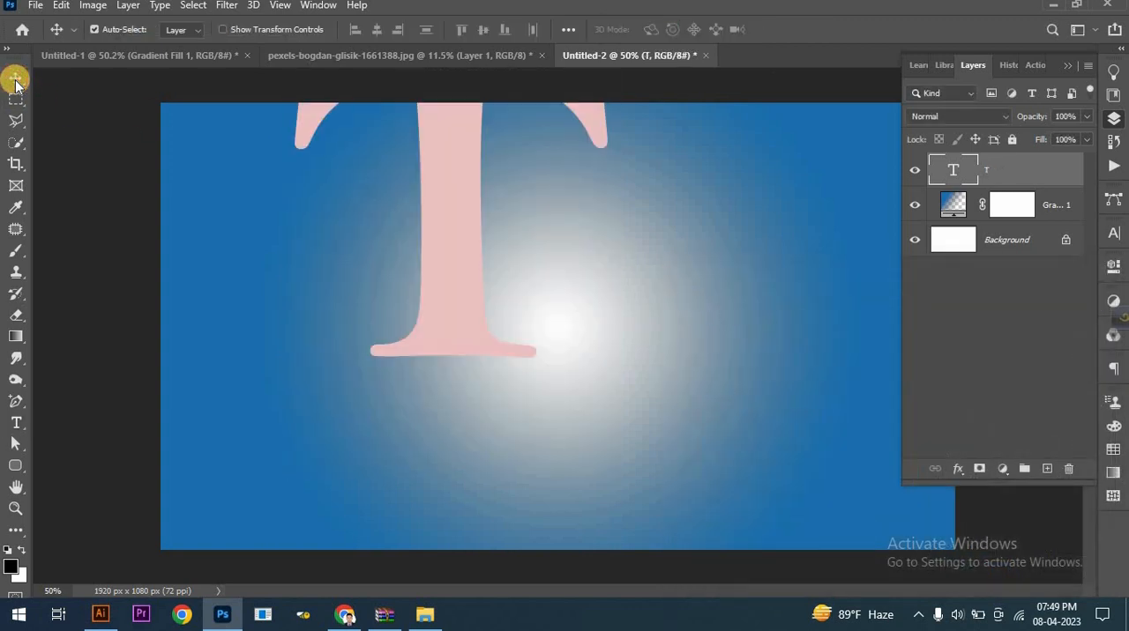
key(ctrl+a)
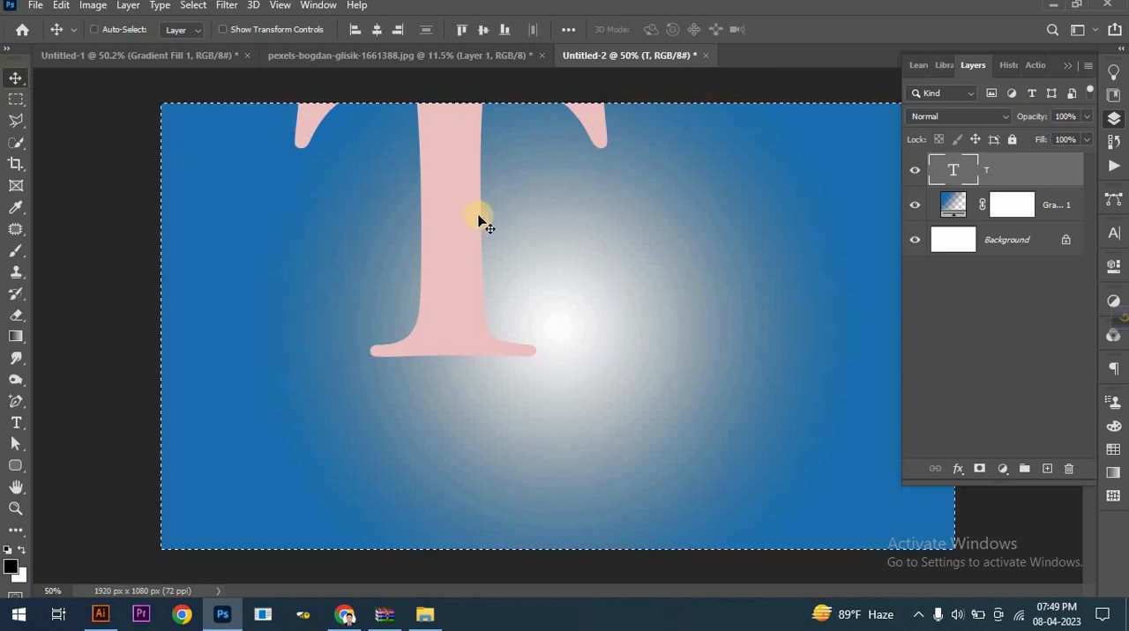
click(377, 30)
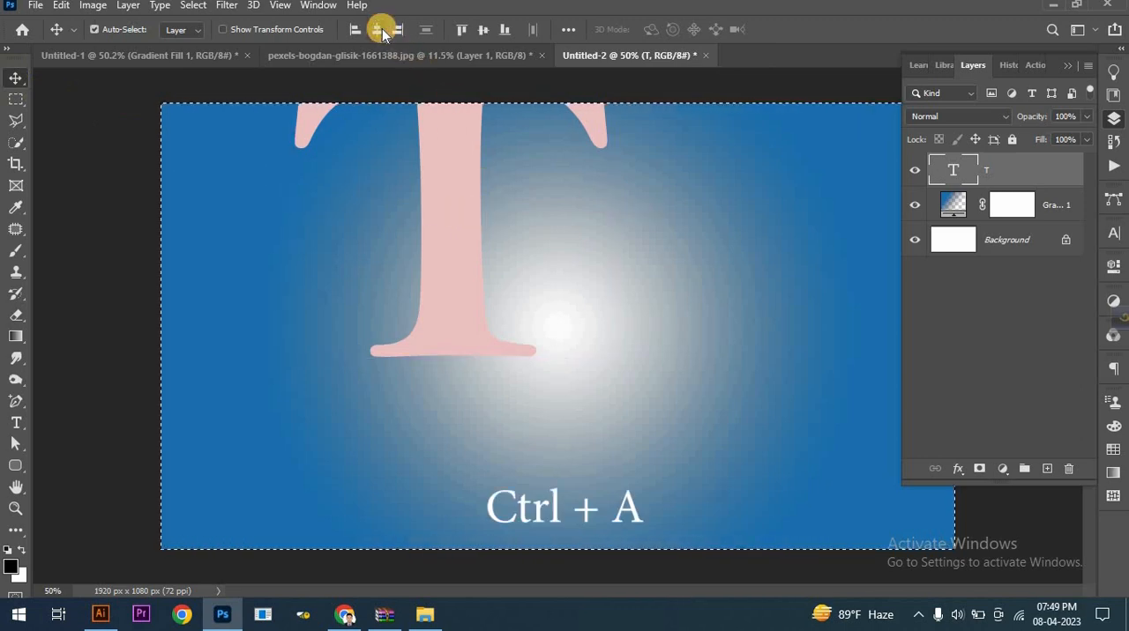
click(485, 33)
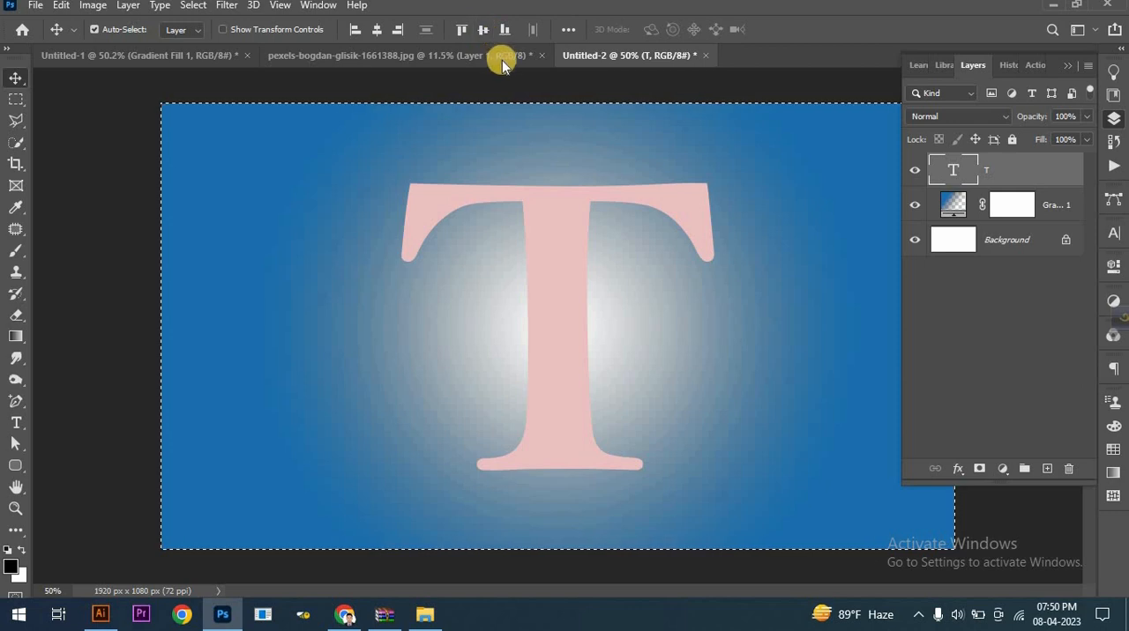
click(191, 6)
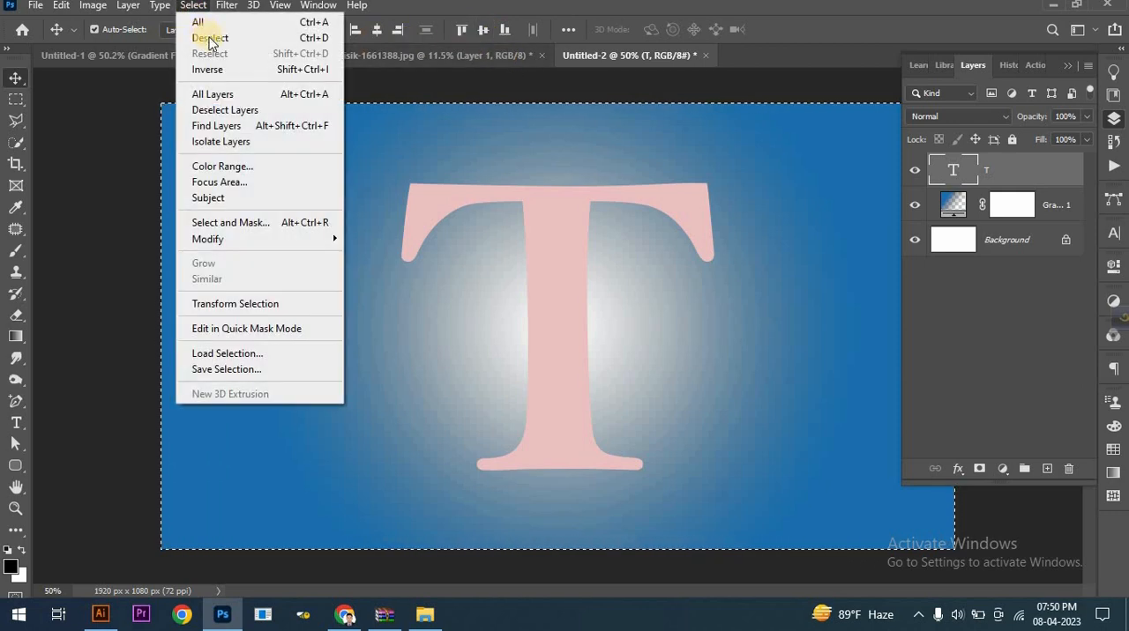
click(210, 37)
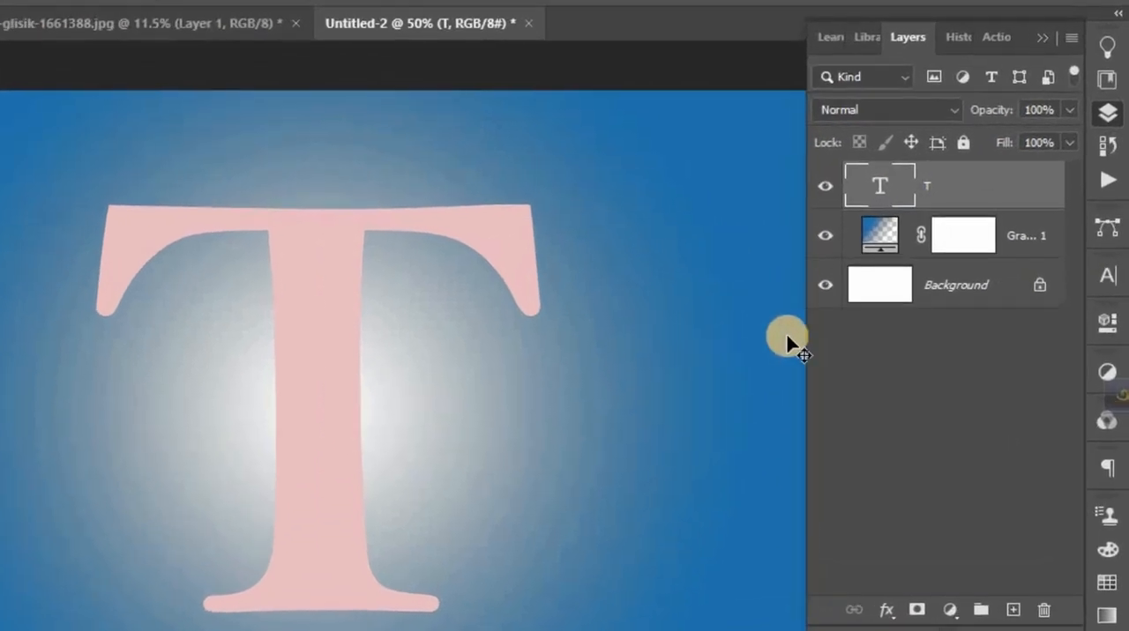
- Add a white Stroke layer style to the T with size 4 px, position Outside and 100% opacity
click(885, 610)
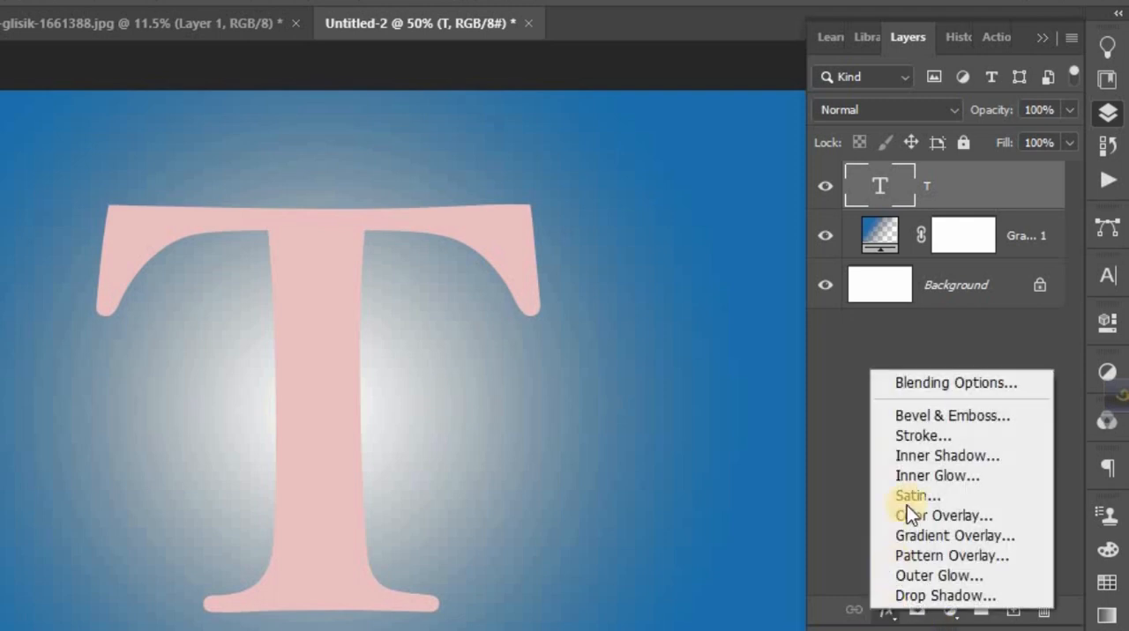
click(922, 385)
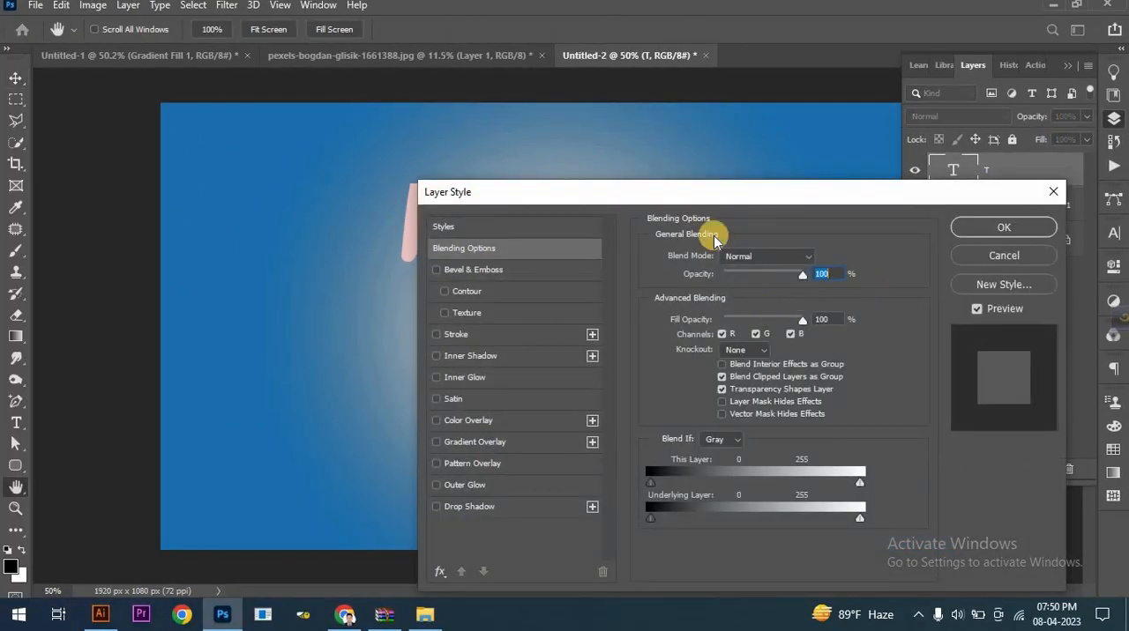
drag(716, 194, 855, 90)
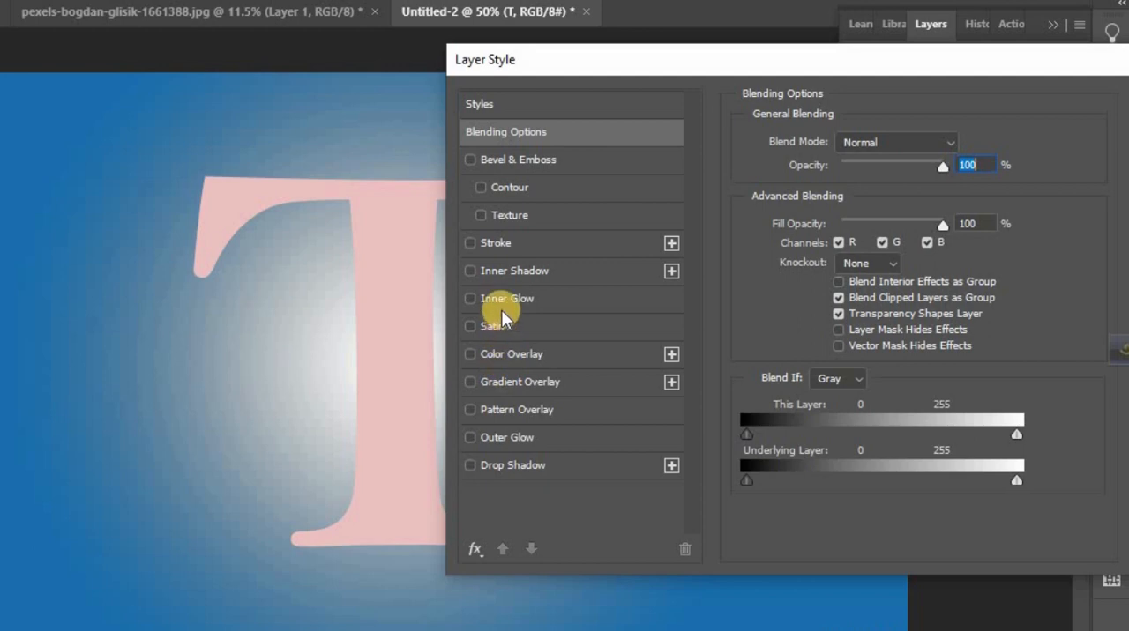
click(501, 243)
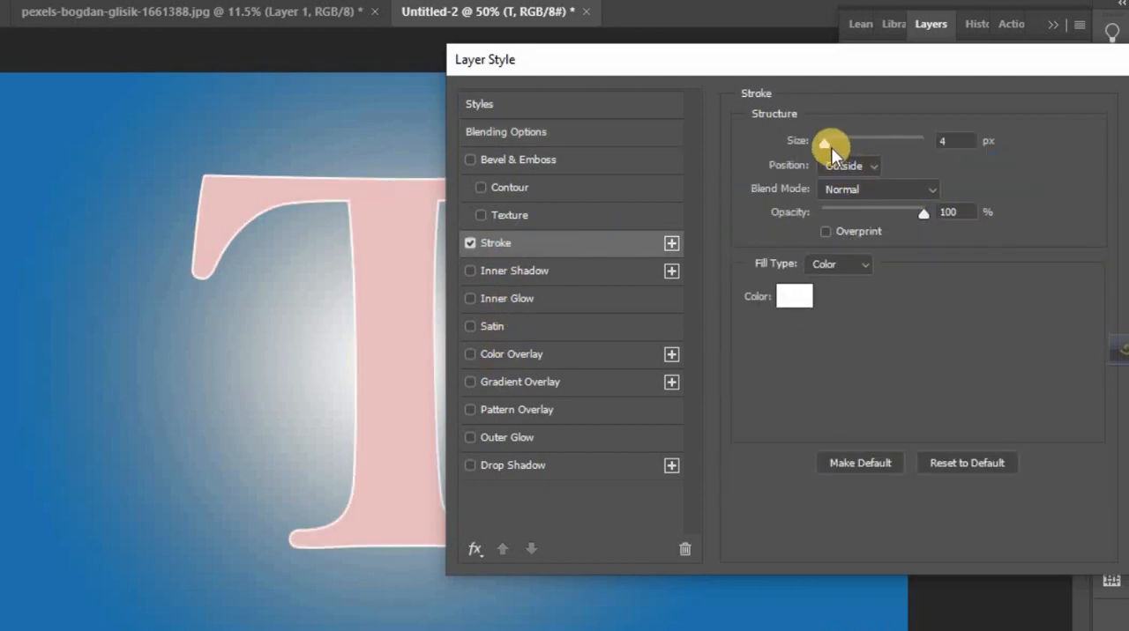
drag(825, 143, 825, 142)
drag(922, 212, 929, 210)
click(868, 167)
click(869, 169)
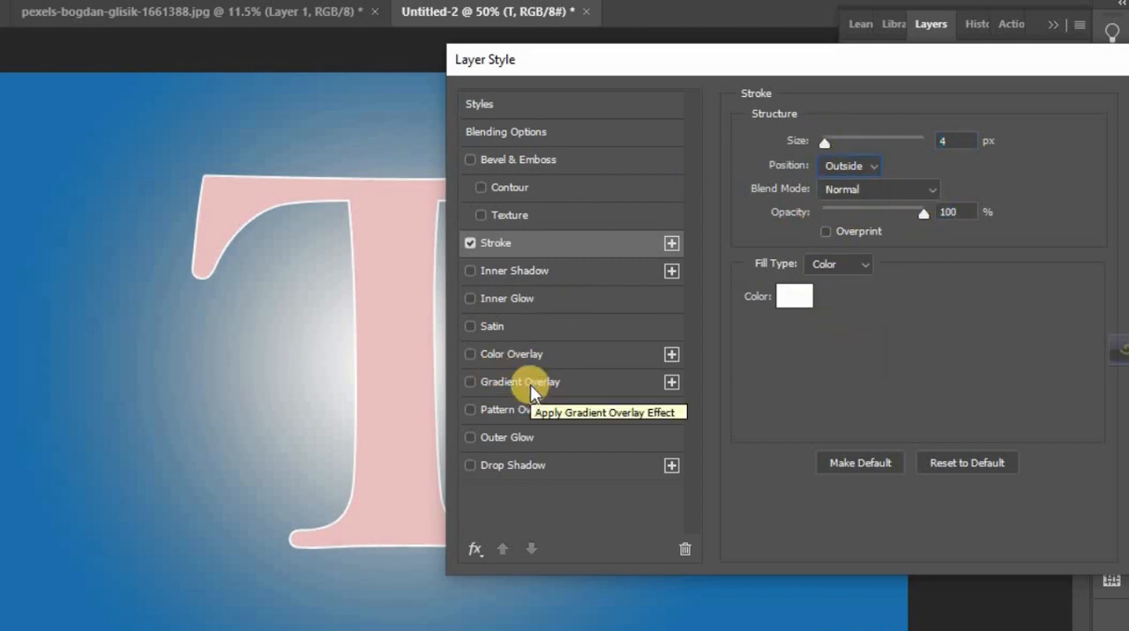
- Add a Multiply Drop Shadow to the T with 52% opacity, 90° angle, 11 px distance, 21% spread and 13 px size
click(520, 465)
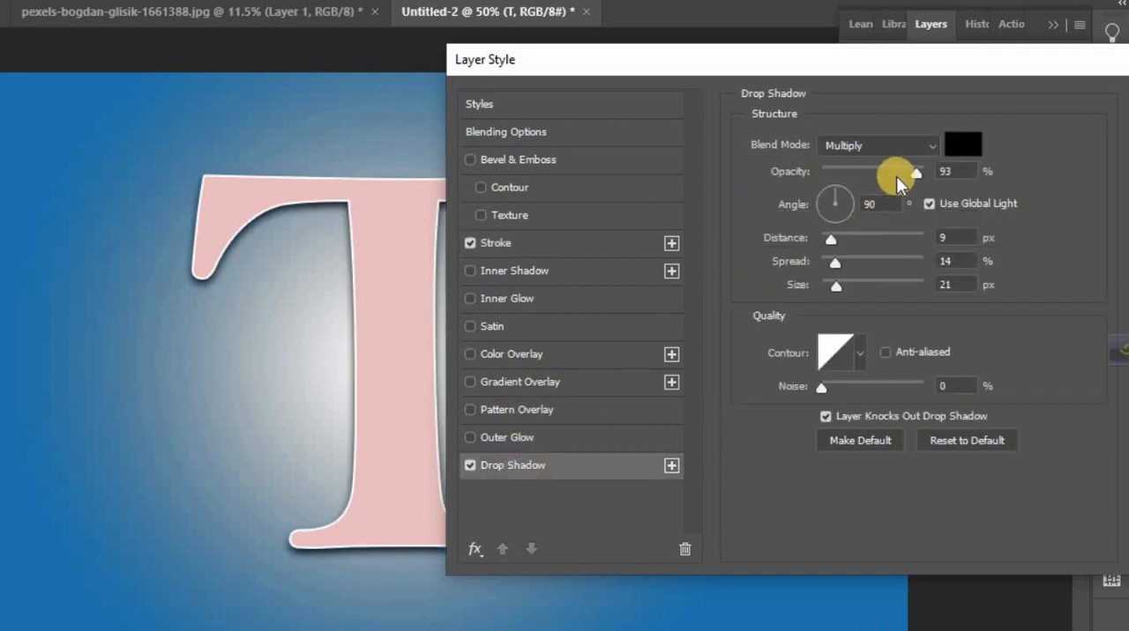
drag(896, 176, 875, 173)
drag(841, 240, 829, 185)
drag(844, 69, 698, 67)
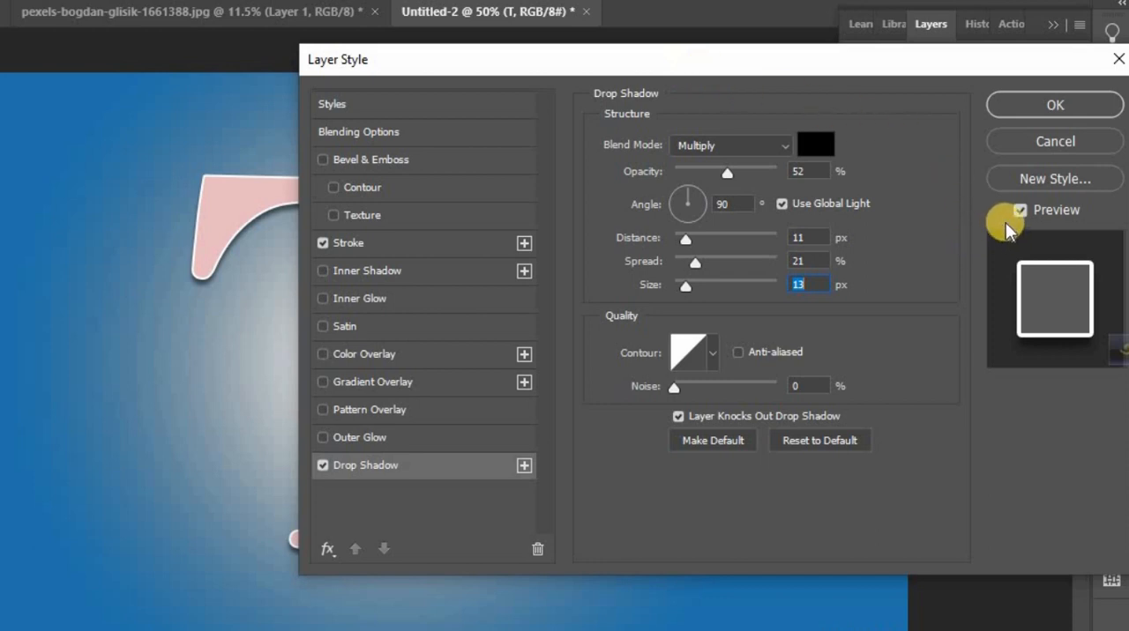
click(1033, 112)
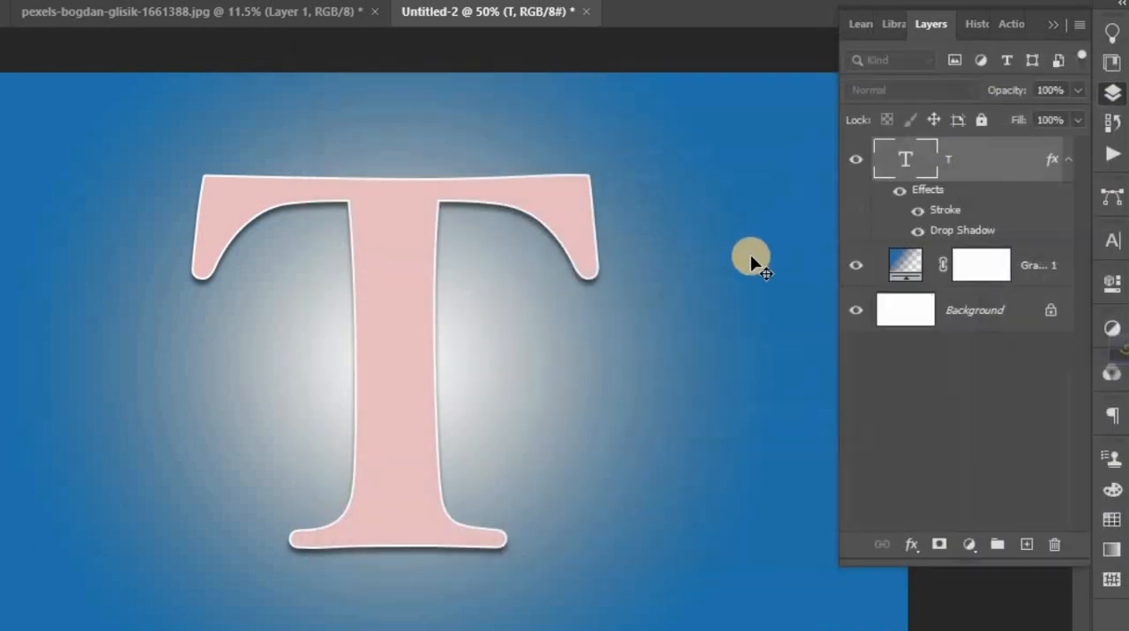
click(1054, 26)
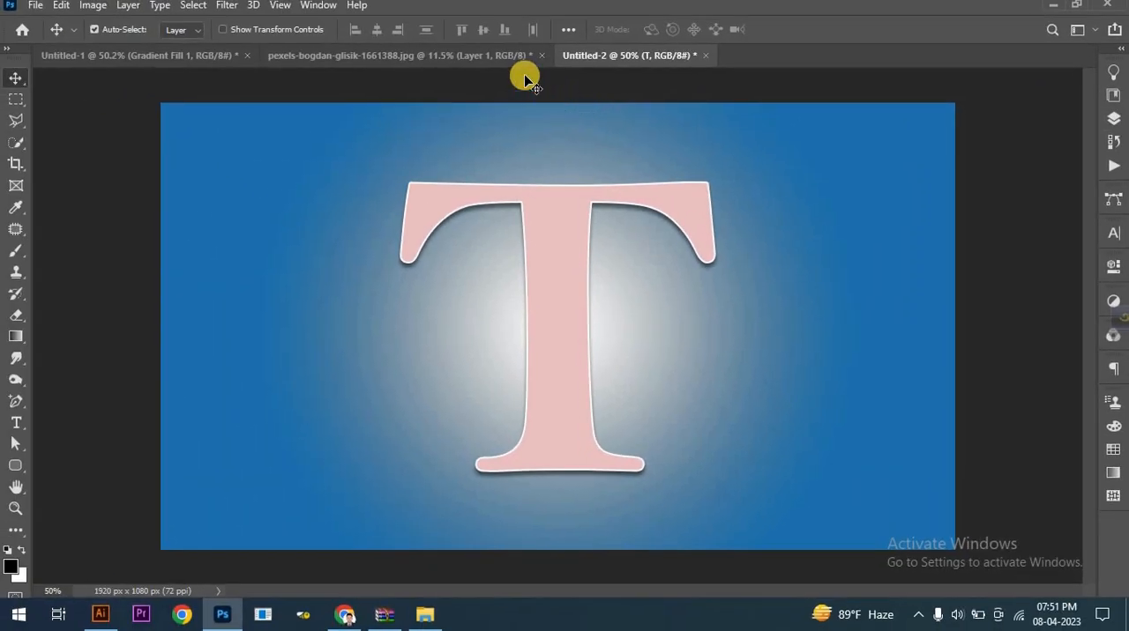
- Copy the woman-and-lake photo layer from pexels-bogdan-glisik-1661388.jpg into the Untitled-2 document
click(500, 57)
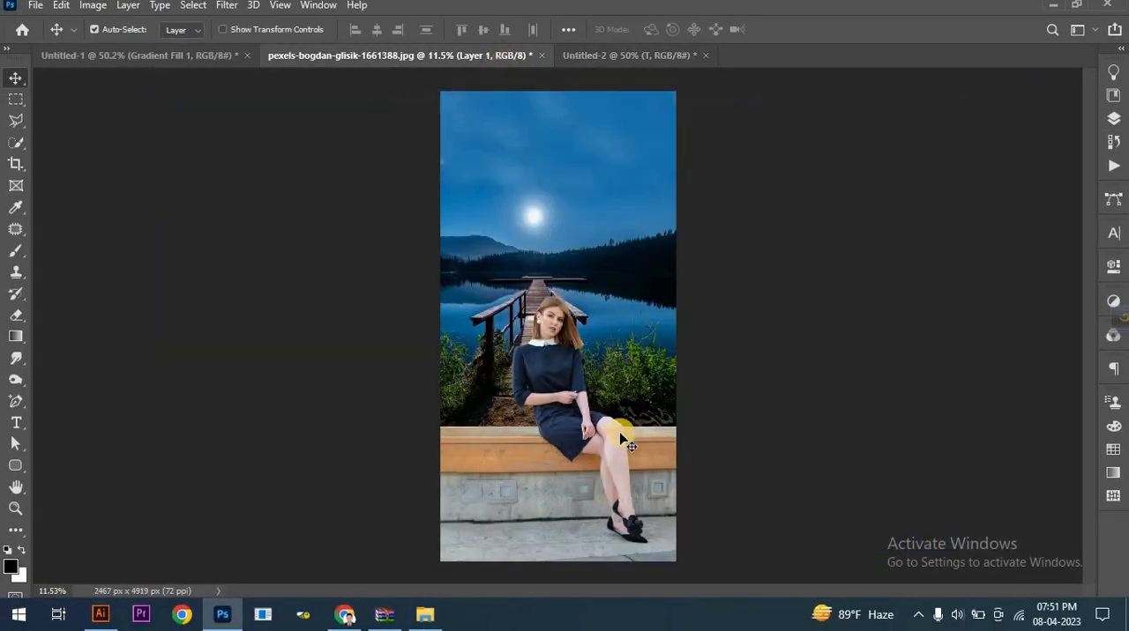
drag(616, 366, 626, 154)
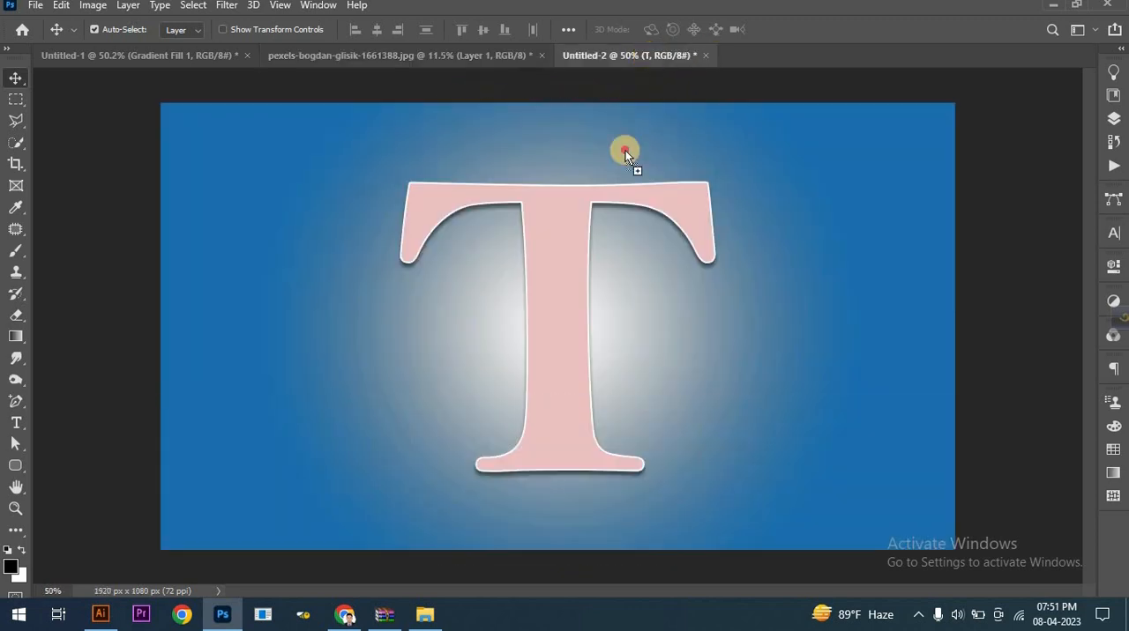
drag(597, 355, 598, 352)
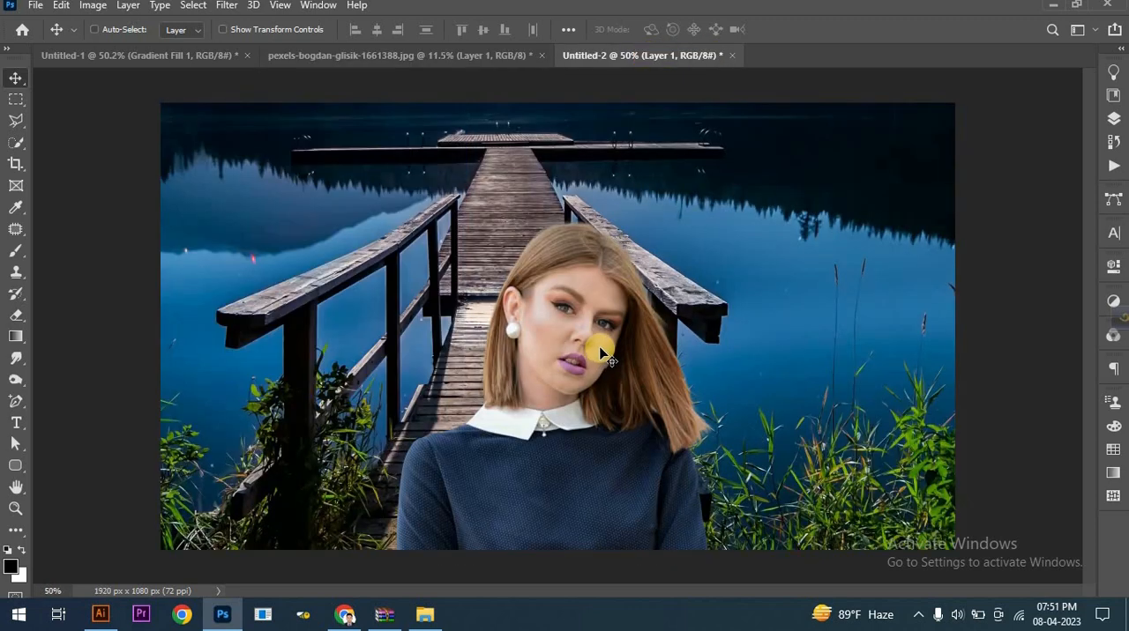
- Scale the photo layer proportionally down to about 13.84% and place it over the stem of the T
key(ctrl+t)
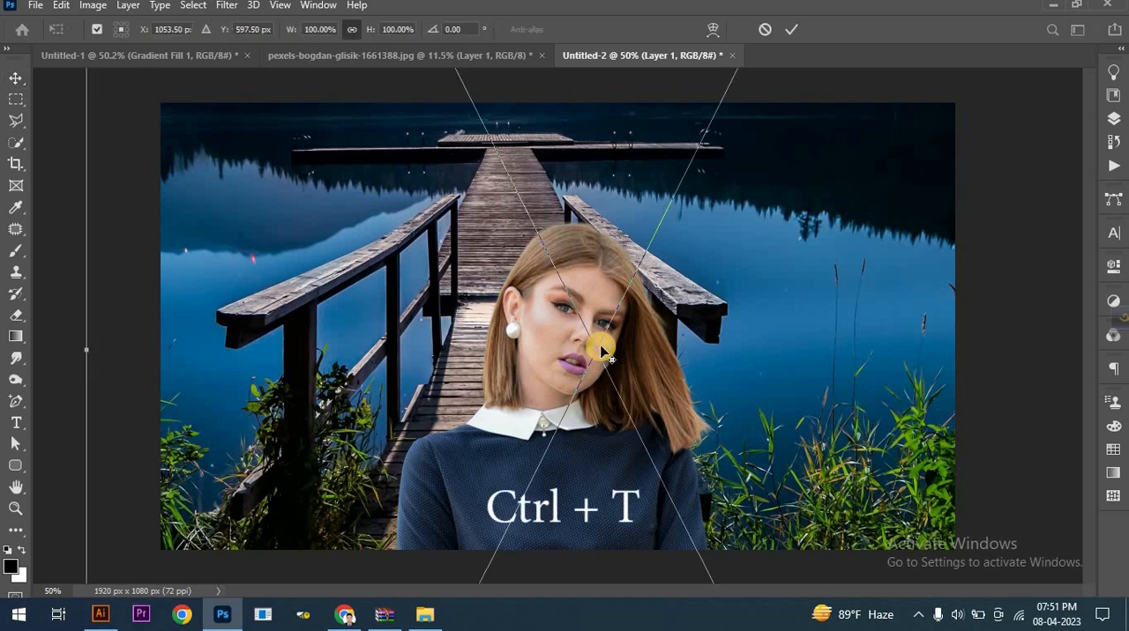
key(ctrl+0)
drag(950, 347, 597, 338)
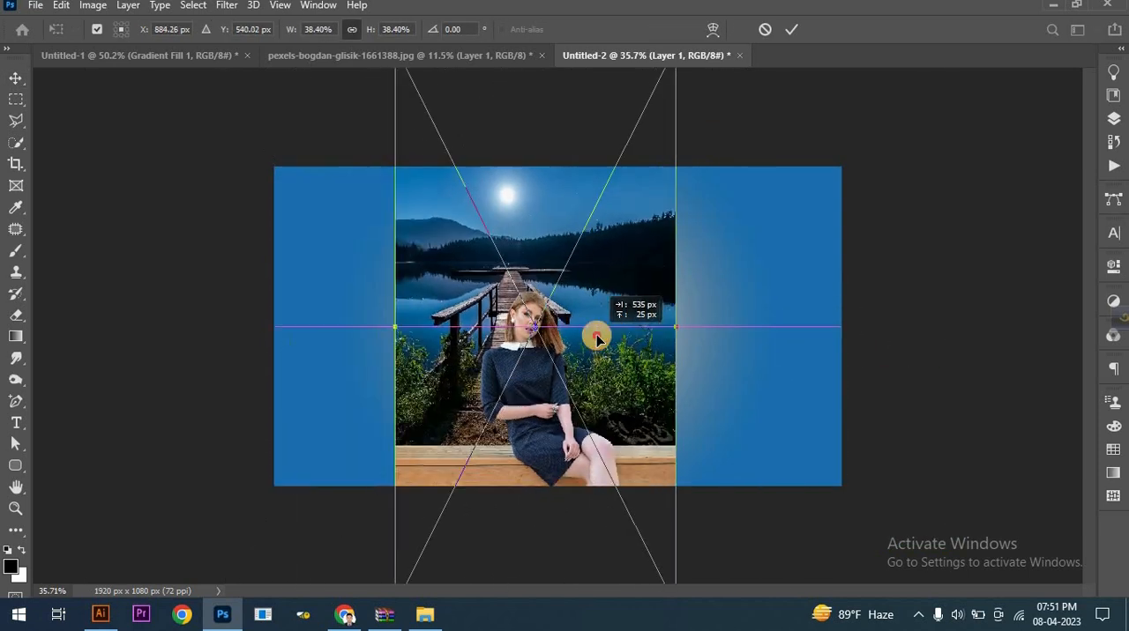
drag(397, 328, 512, 328)
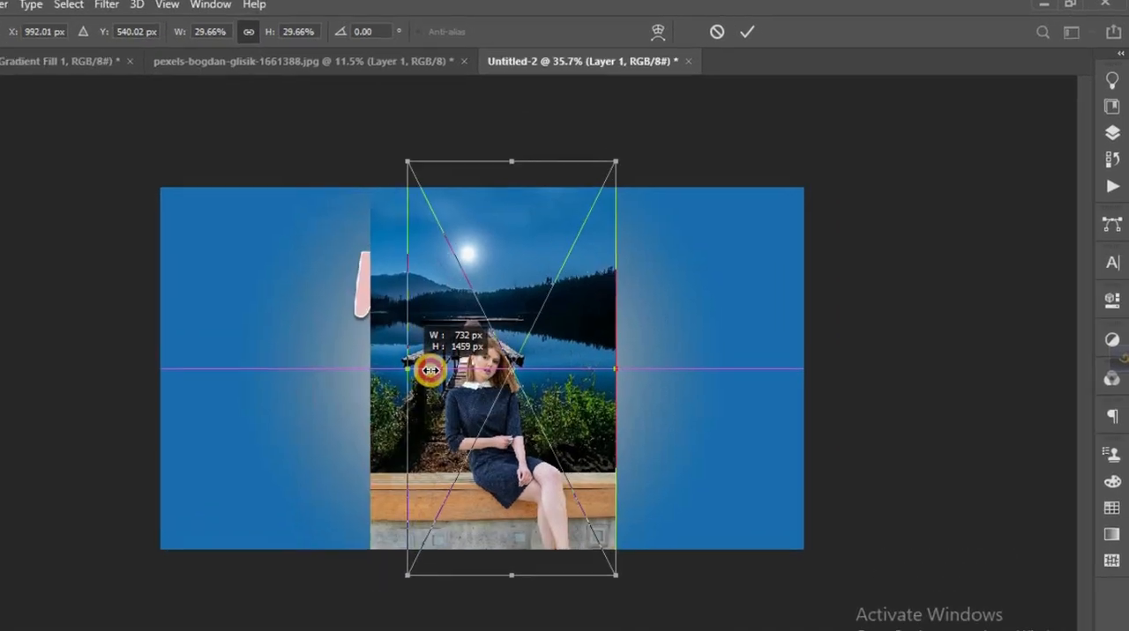
drag(430, 370, 427, 370)
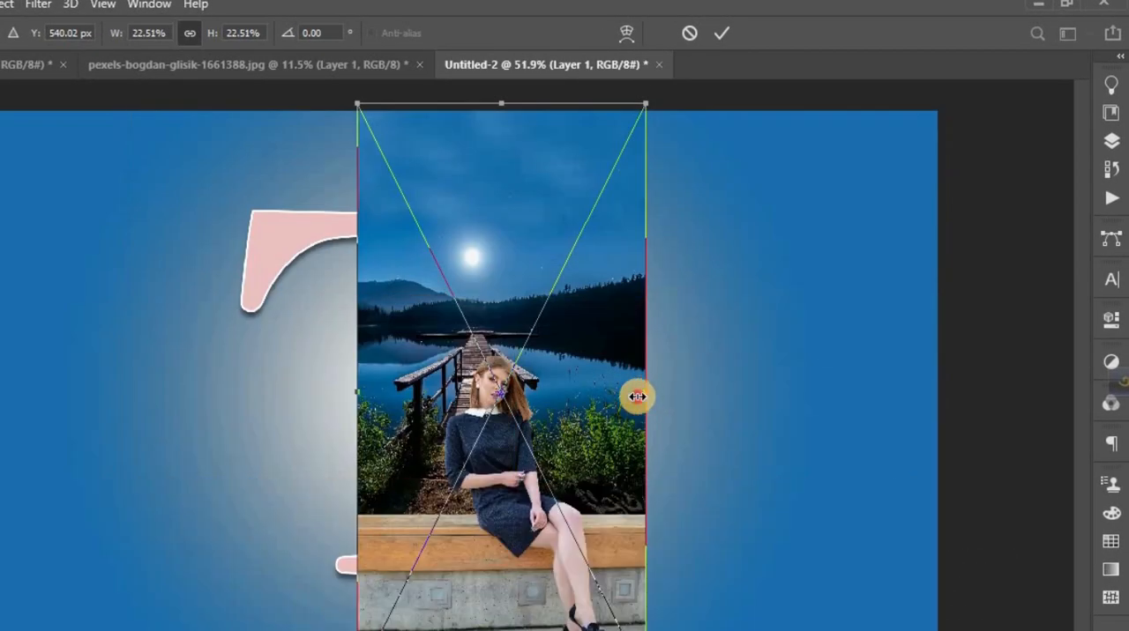
drag(636, 397, 534, 394)
- Lower the photo layer's opacity to 77% and fit the photo at about 18.19% scale so the woman sits on the T's base
click(1104, 139)
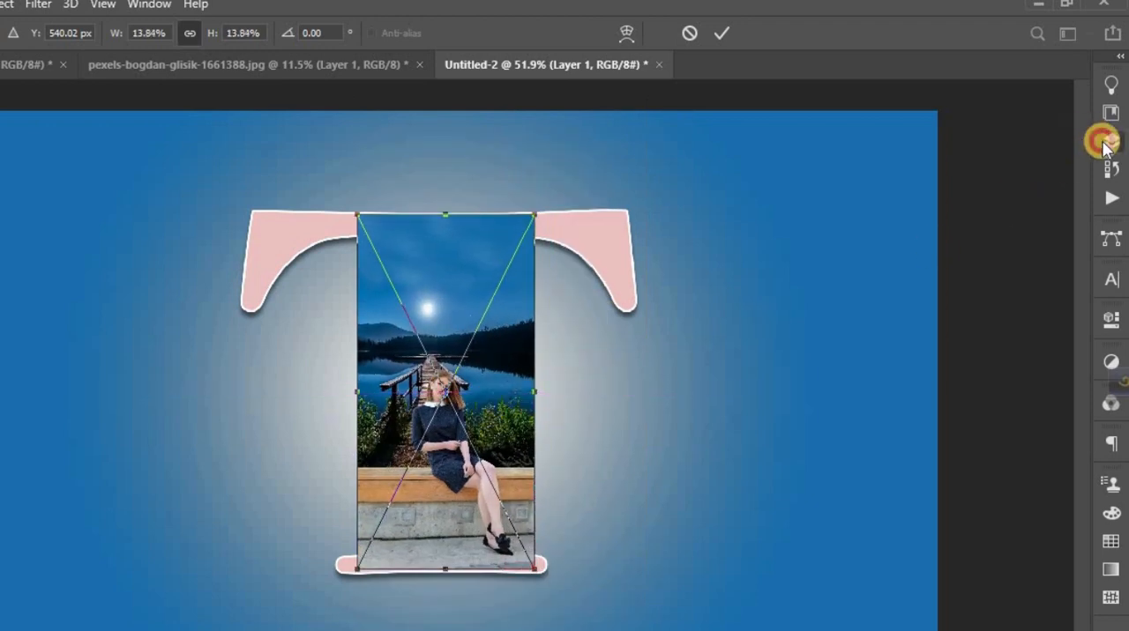
drag(1078, 140, 1063, 165)
scroll(469, 522, up, 3)
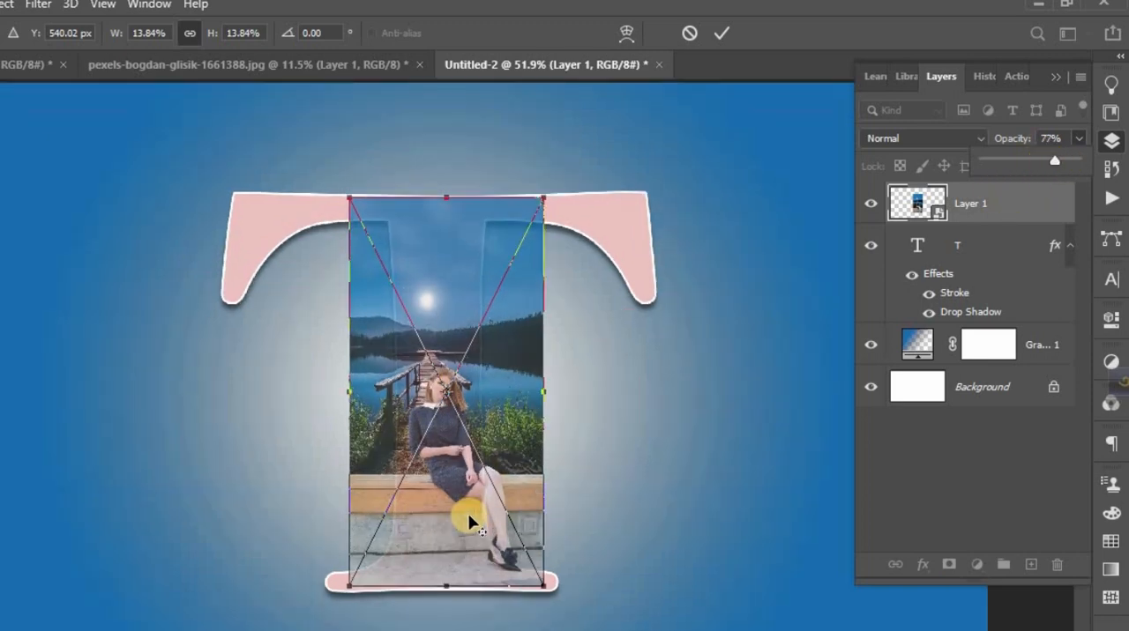
scroll(469, 522, down, 1)
drag(443, 570, 443, 626)
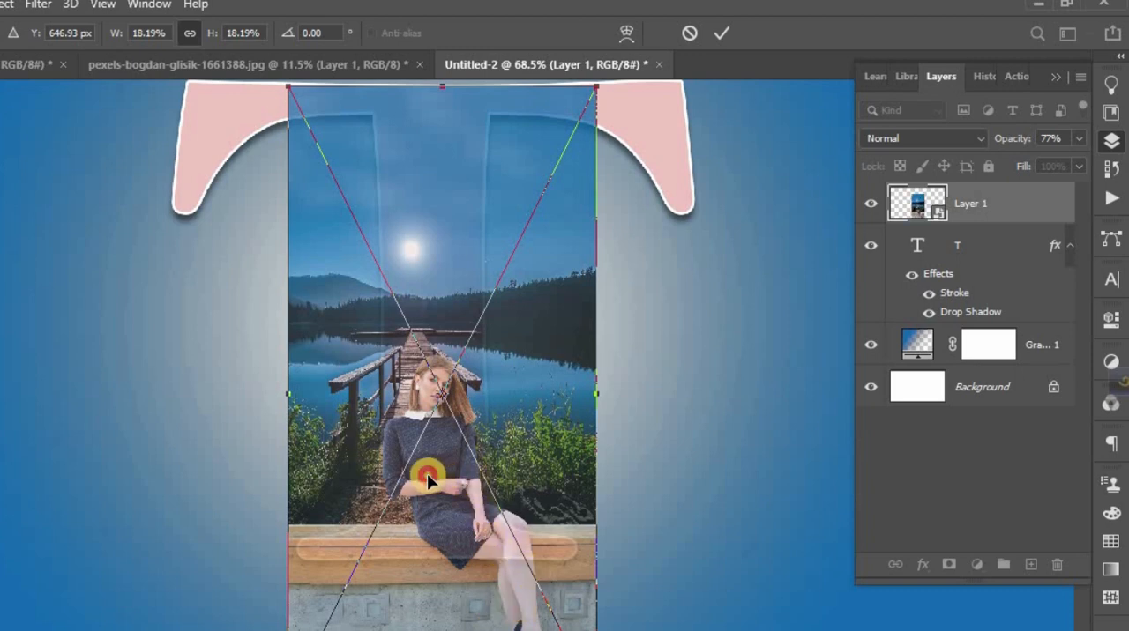
drag(427, 477, 428, 480)
scroll(442, 477, up, 1)
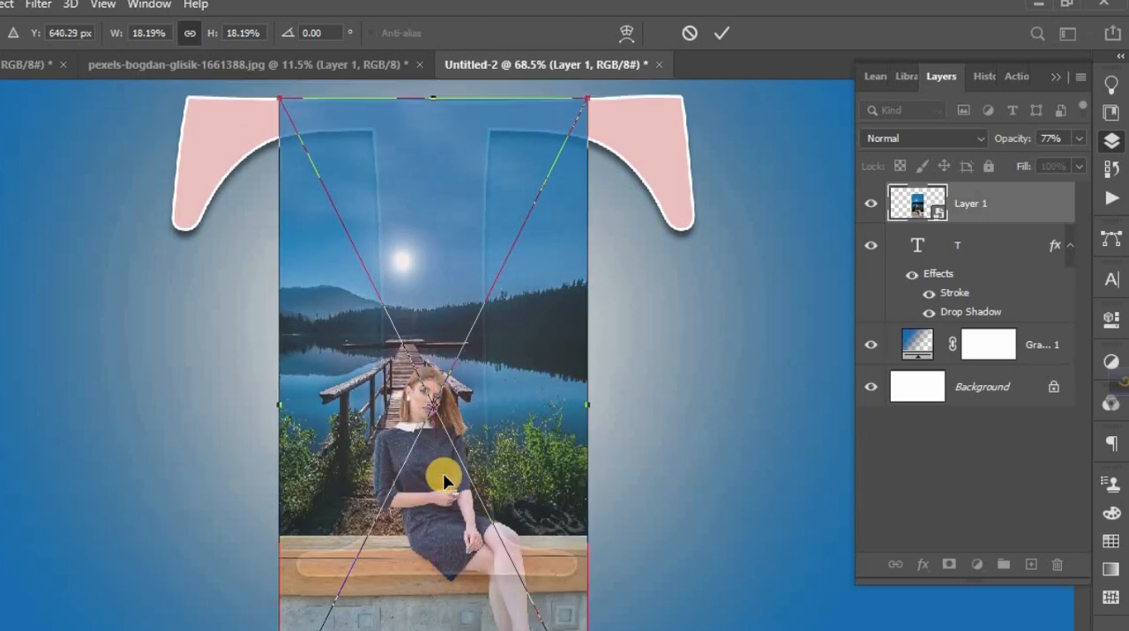
click(440, 98)
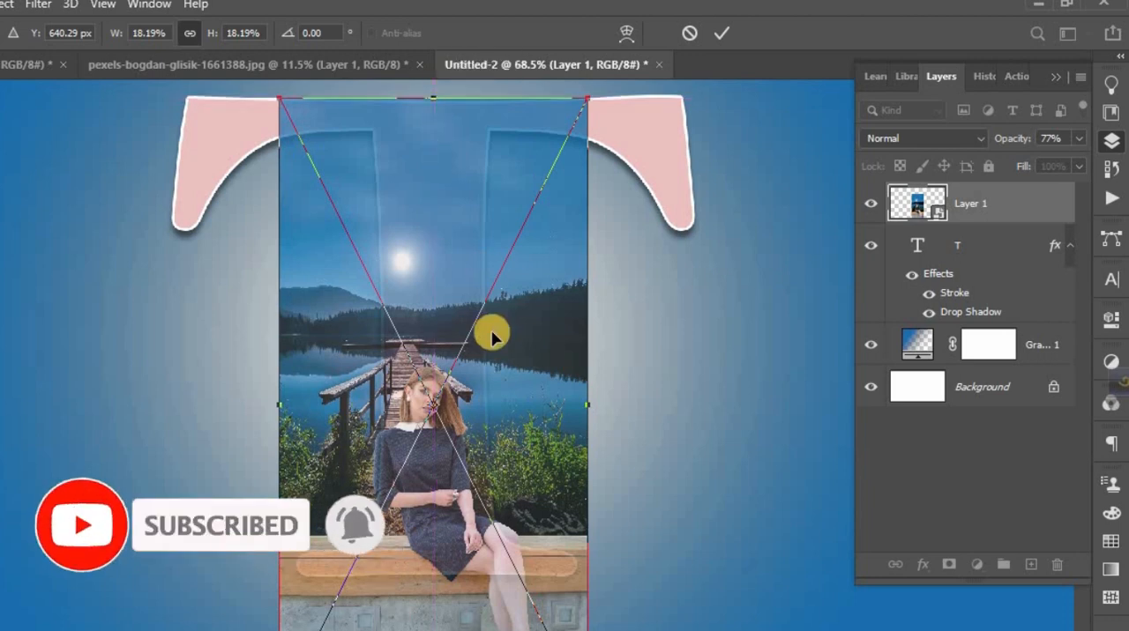
click(723, 34)
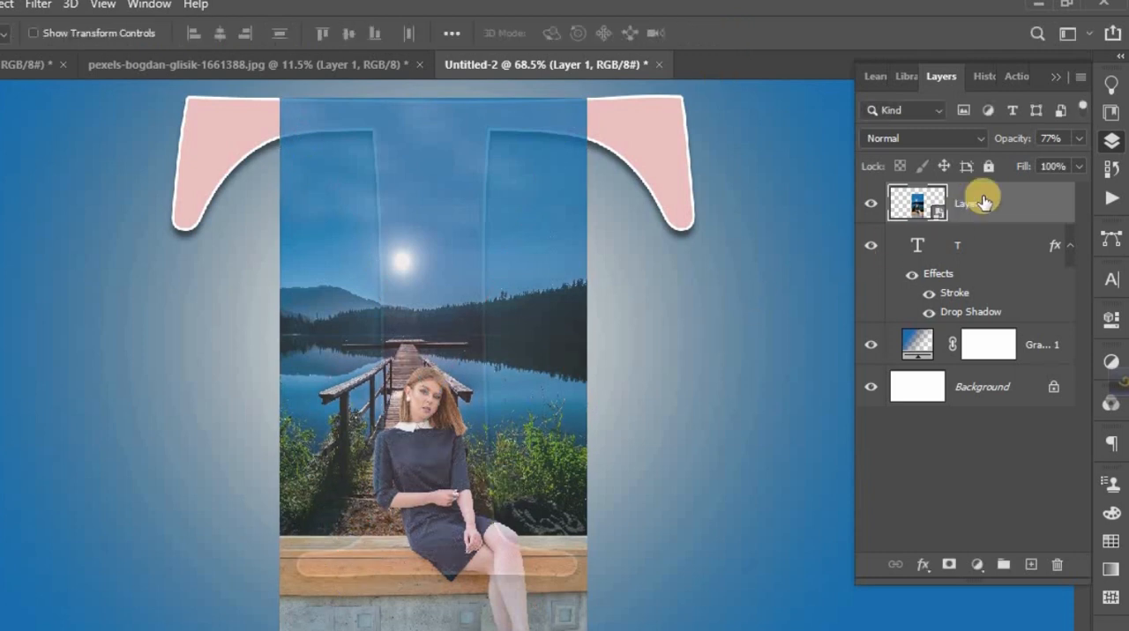
- Restore the photo layer's opacity to 100% and clip it to the T text layer with a clipping mask
click(1078, 139)
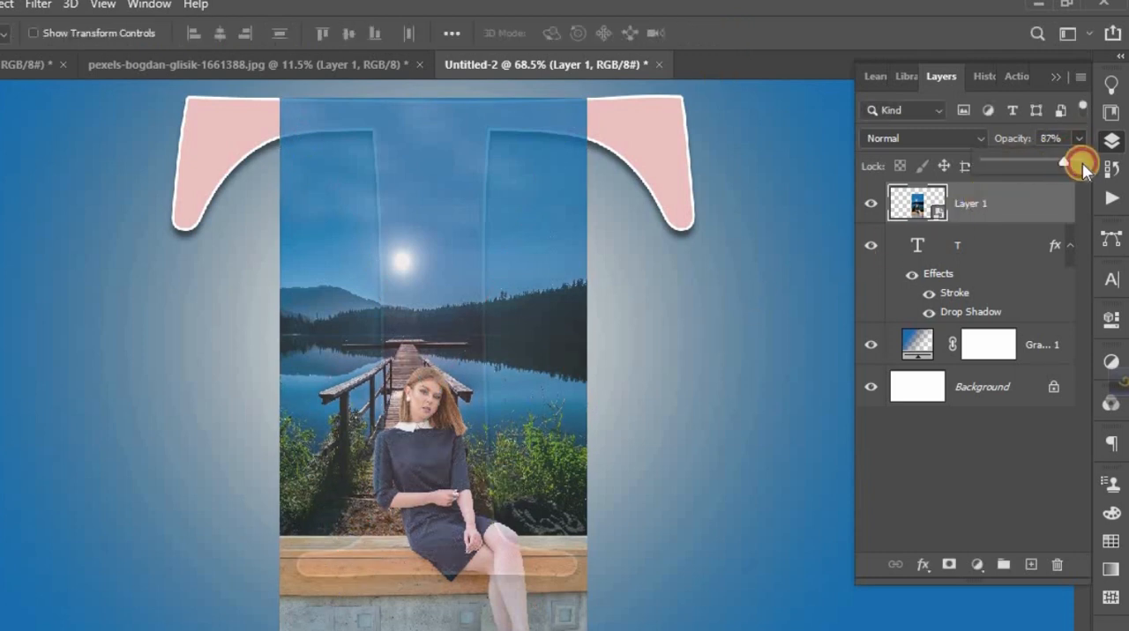
drag(1083, 169, 1087, 172)
click(978, 202)
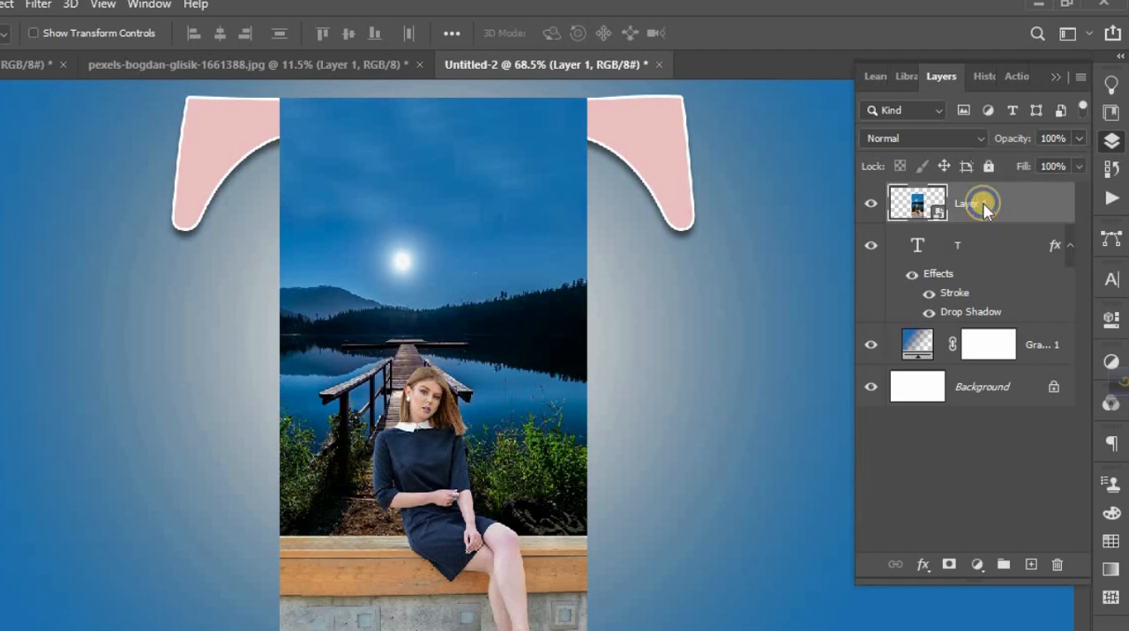
right_click(980, 201)
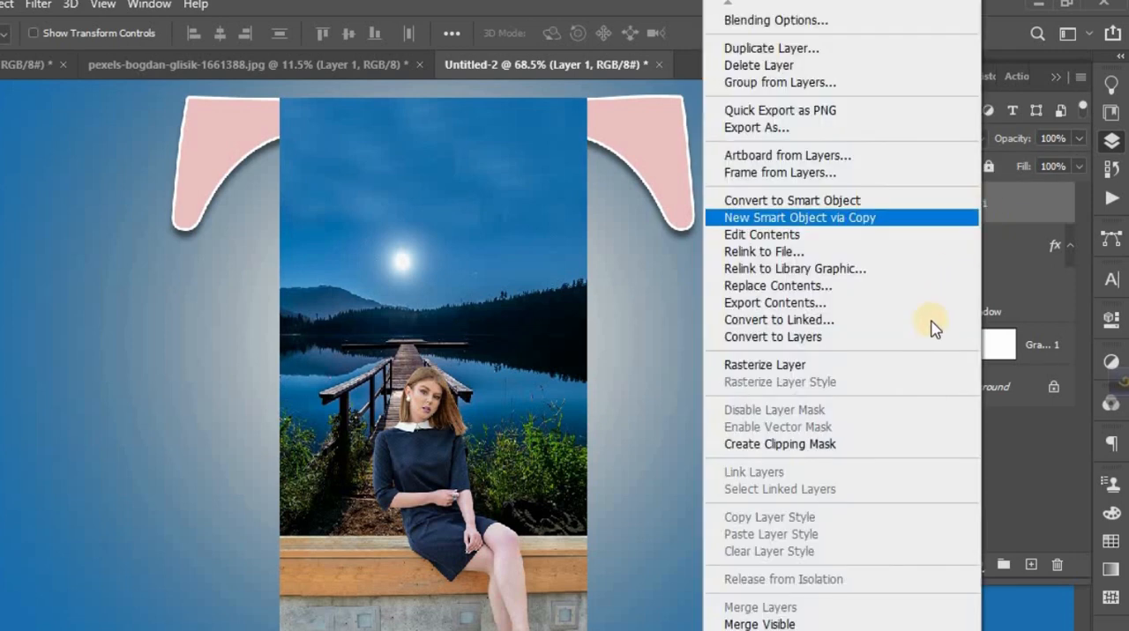
click(847, 446)
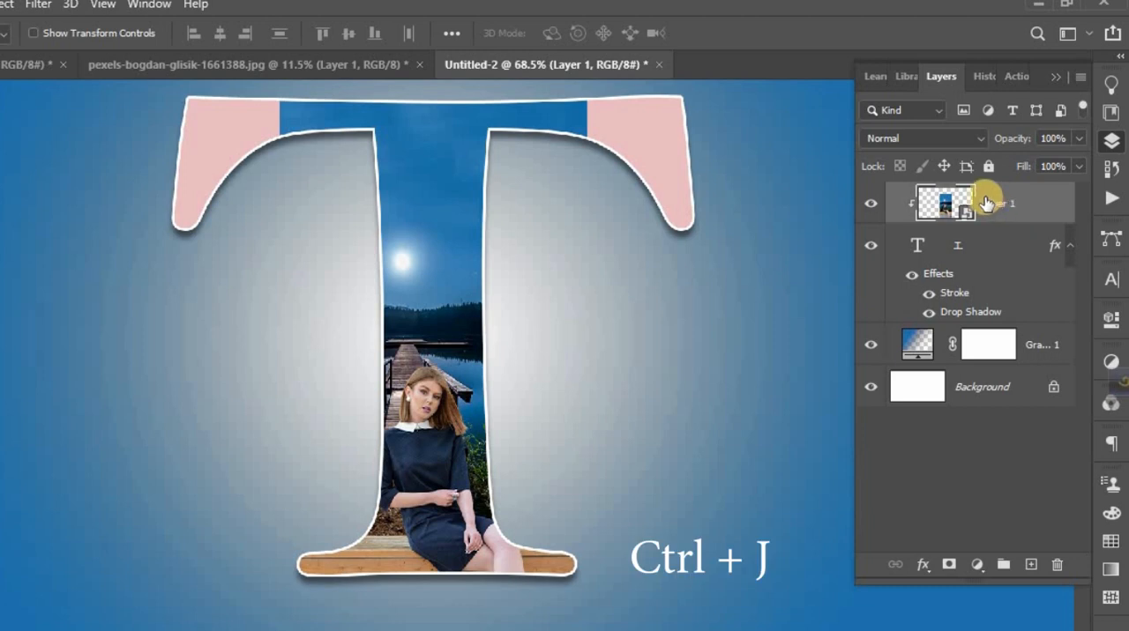
- Duplicate the photo layer, select the woman as the subject, and mask the copy to that selection
key(ctrl+j)
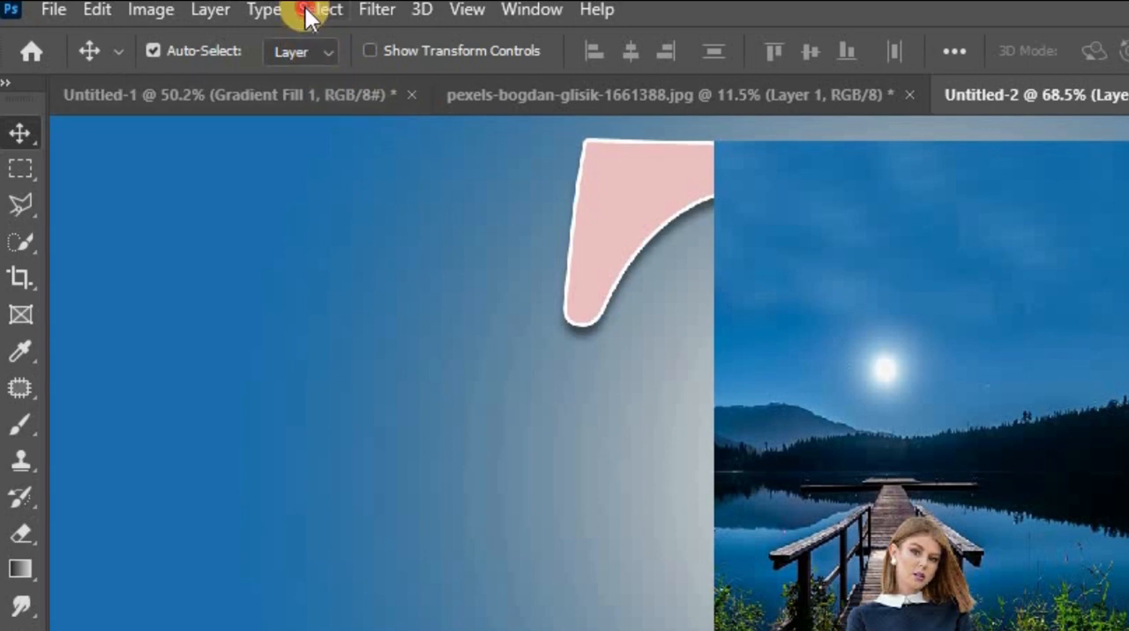
click(307, 11)
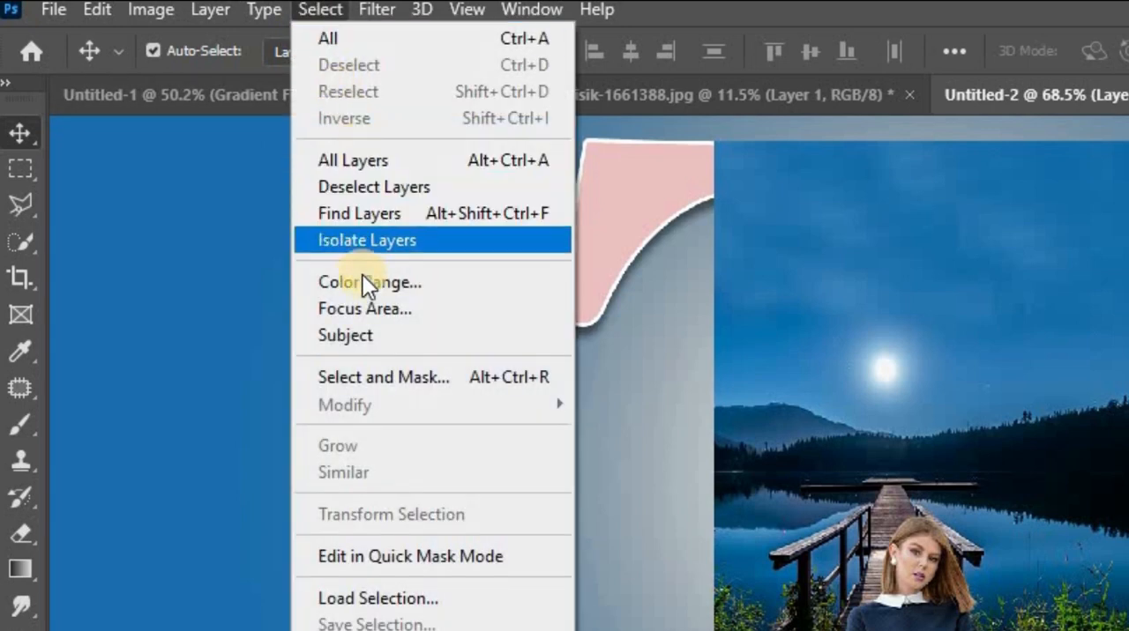
click(362, 334)
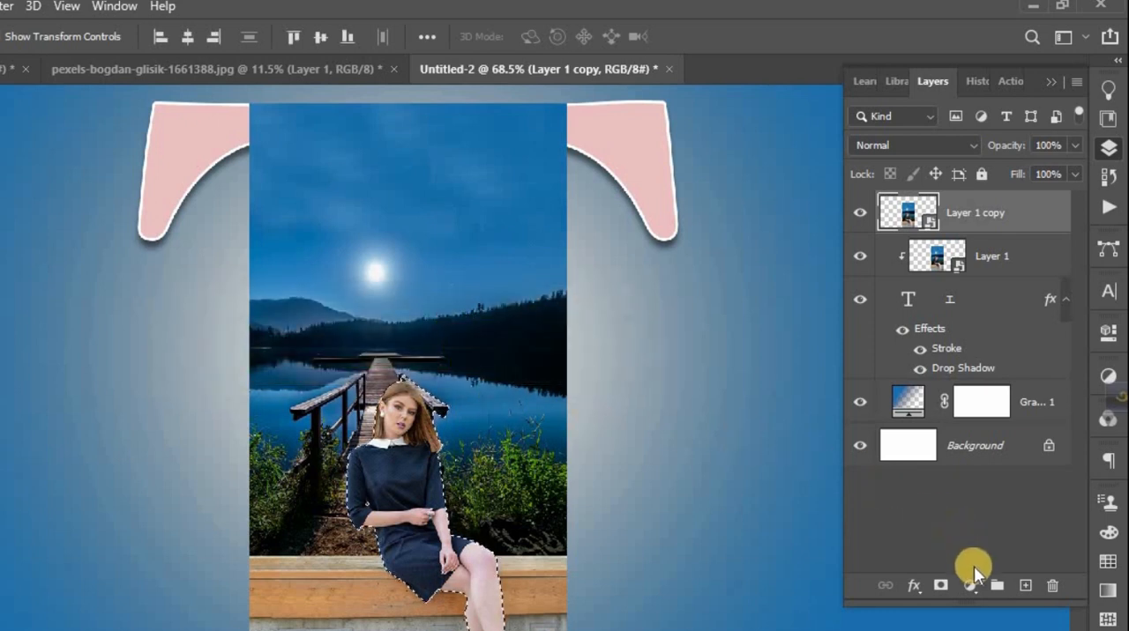
click(942, 587)
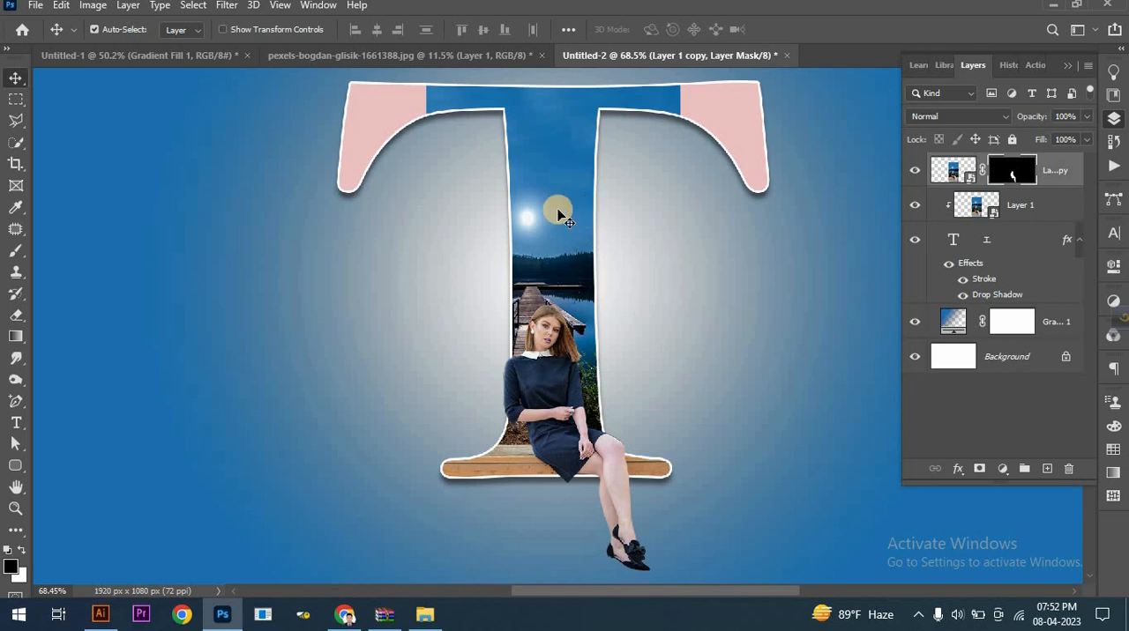
scroll(569, 235, down, 2)
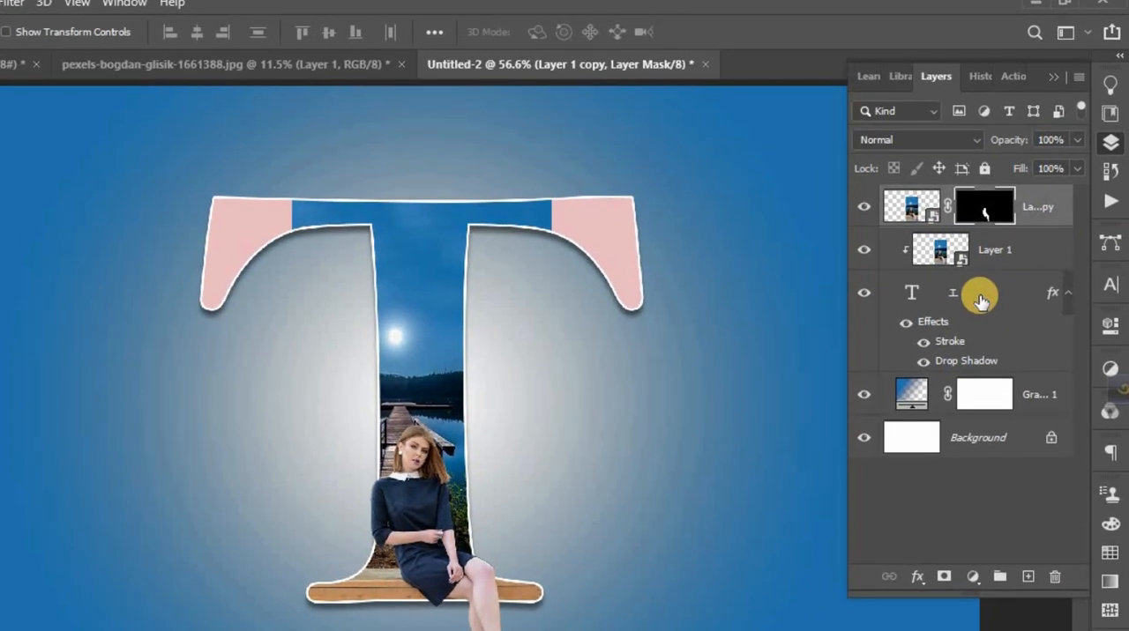
- Change the T's text color to the blue sampled from the photo's sky and commit the text edit
double_click(915, 293)
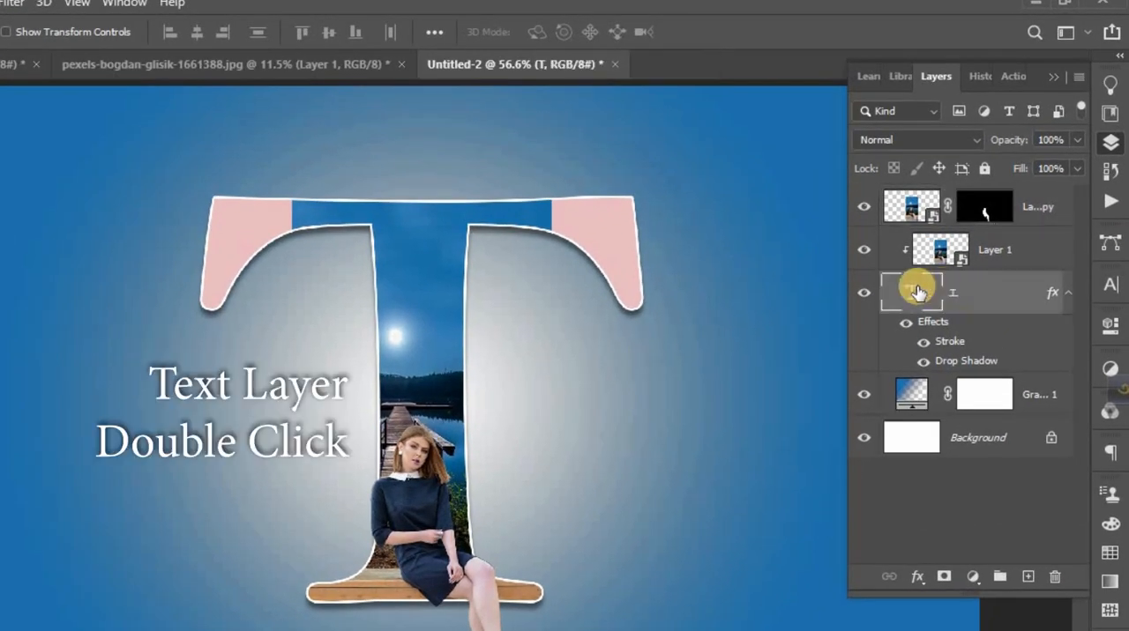
double_click(917, 291)
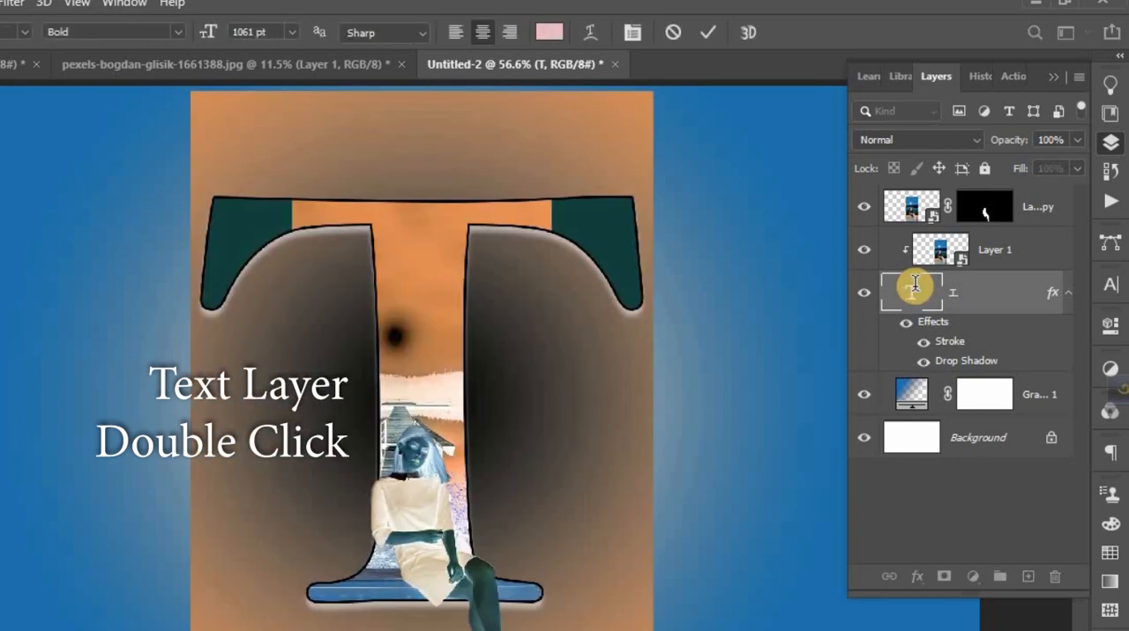
click(547, 33)
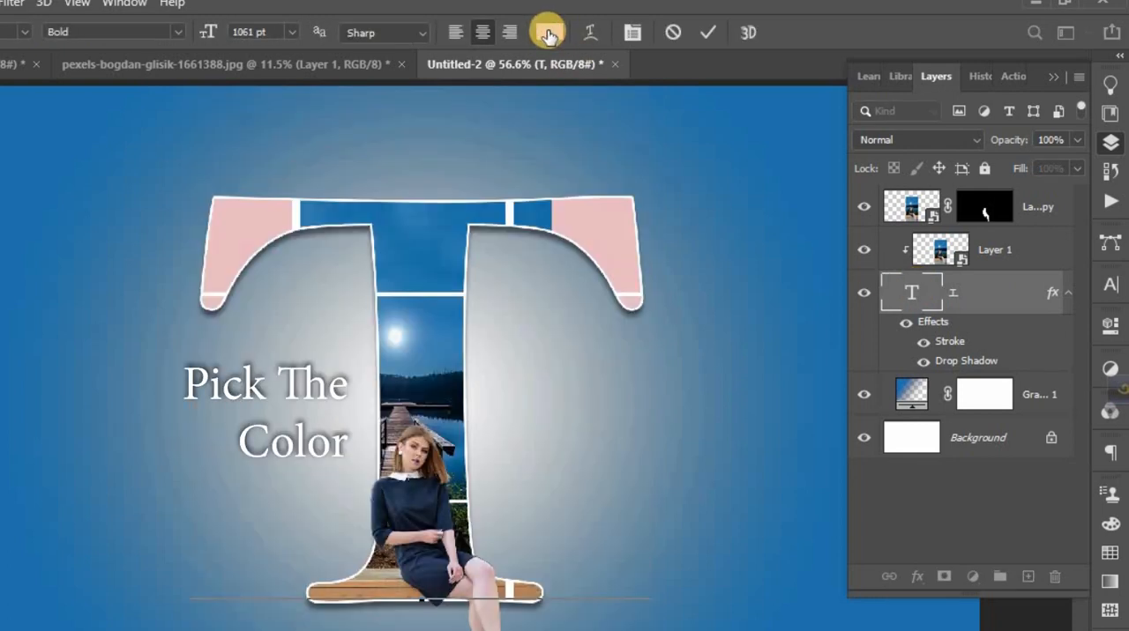
click(545, 214)
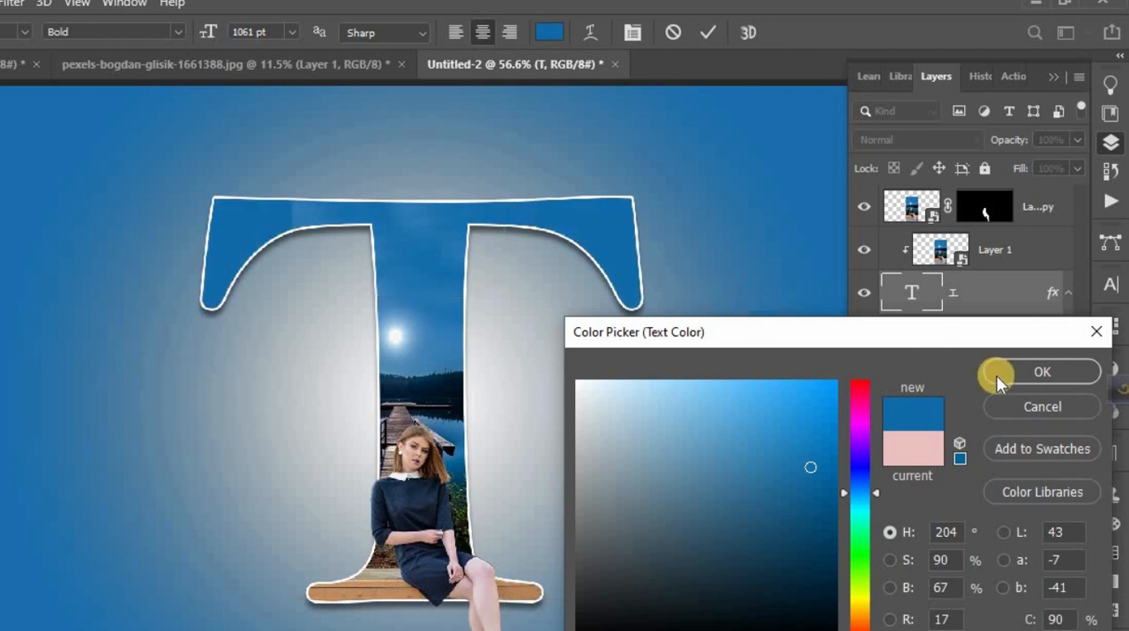
click(1023, 373)
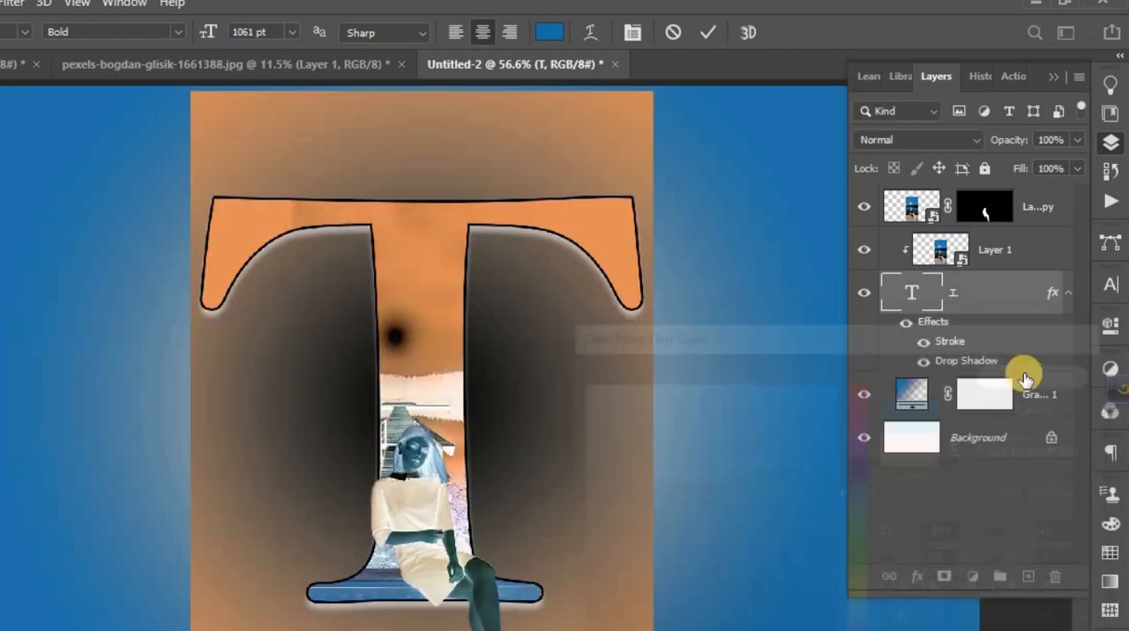
click(707, 37)
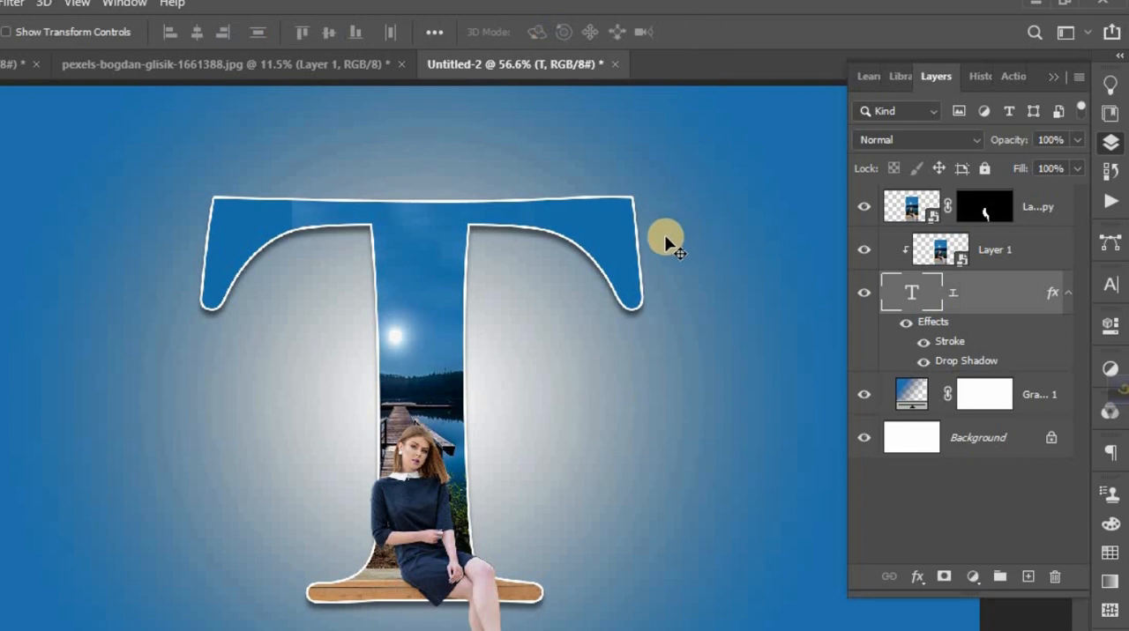
- Add a layer mask to the clipped Layer 1 and choose the Soft Round brush for painting on it
click(990, 254)
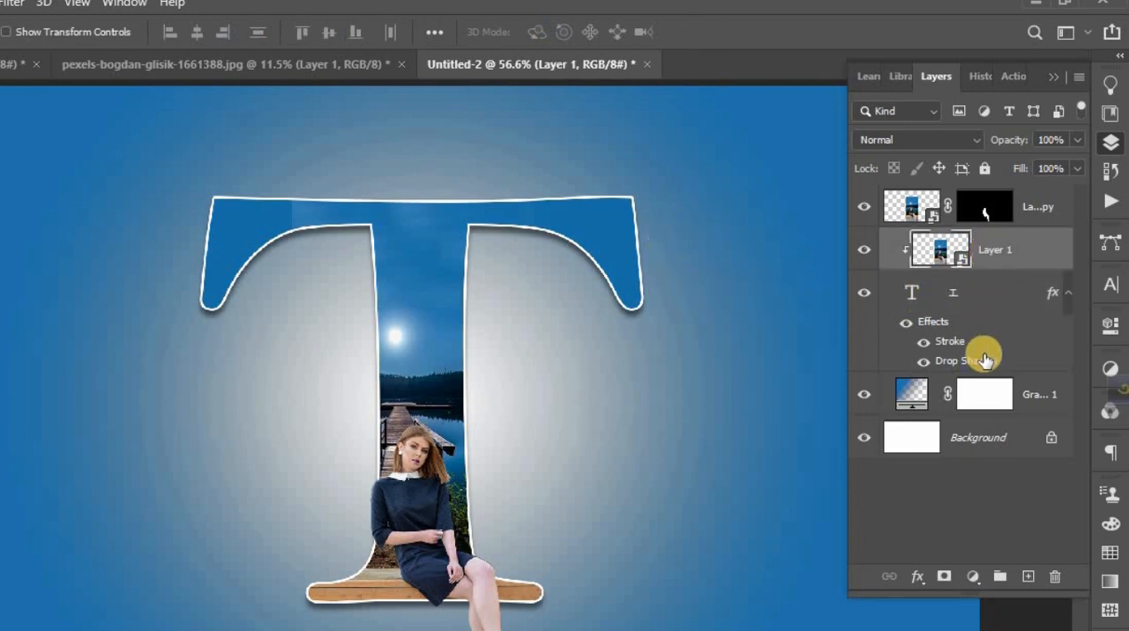
click(948, 577)
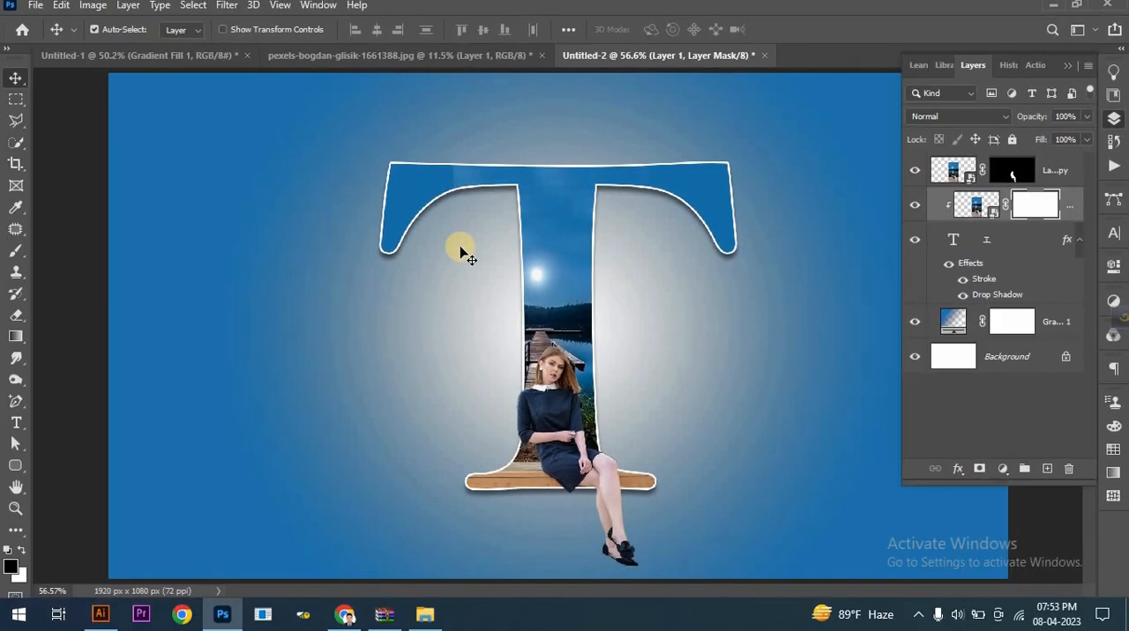
click(16, 251)
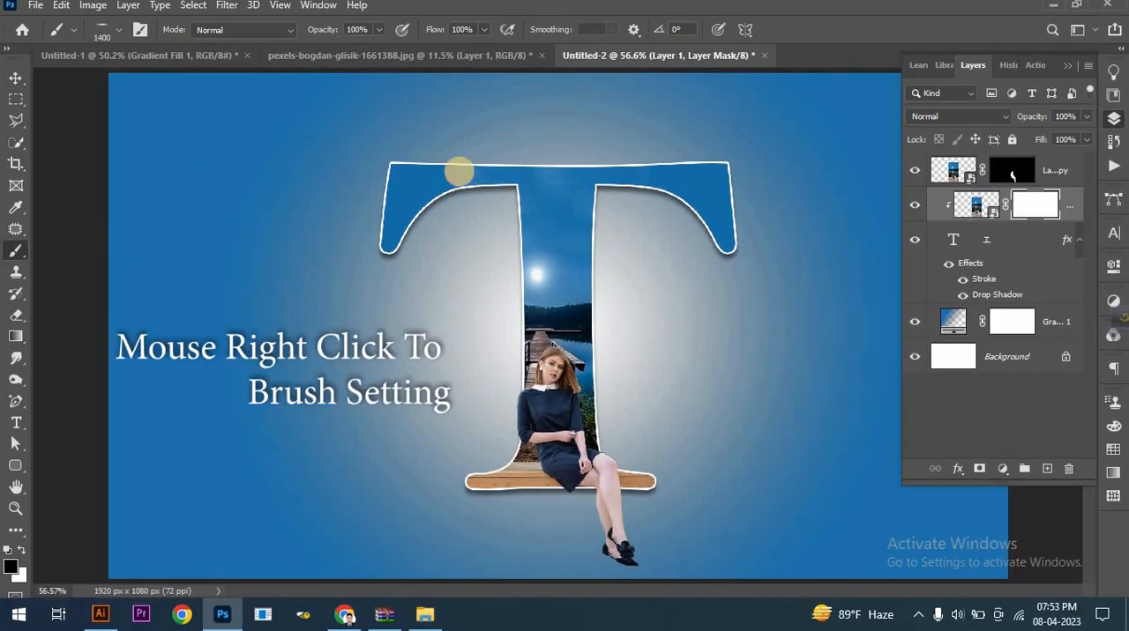
right_click(456, 172)
click(536, 252)
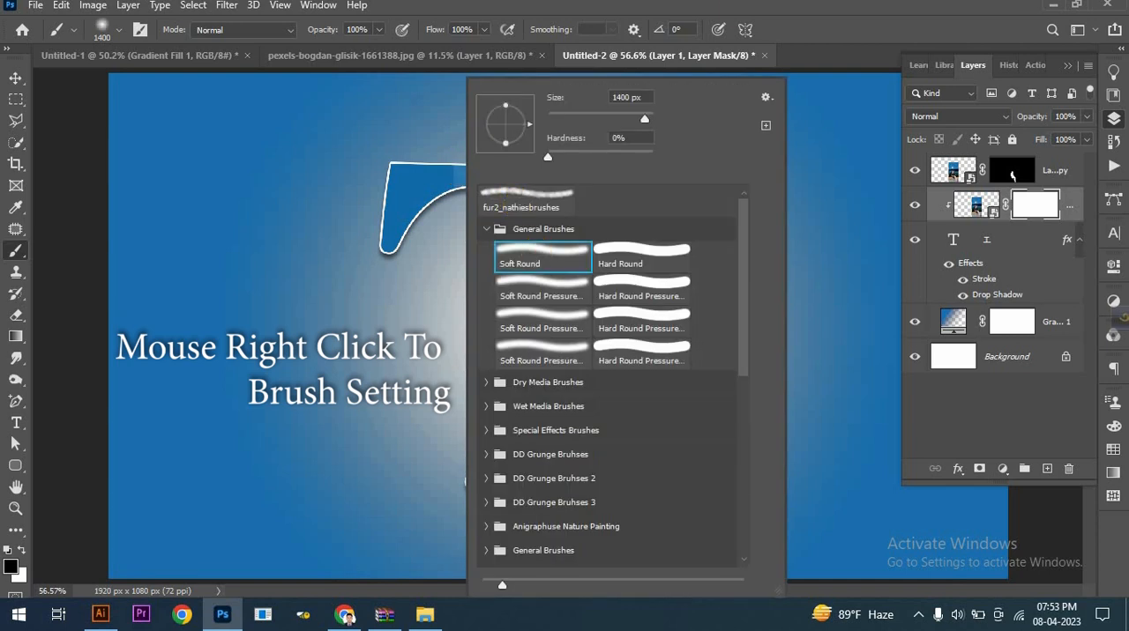
- Paint on Layer 1's mask along the T's crossbar to blend the photo's upper edge into the blue letter
click(754, 9)
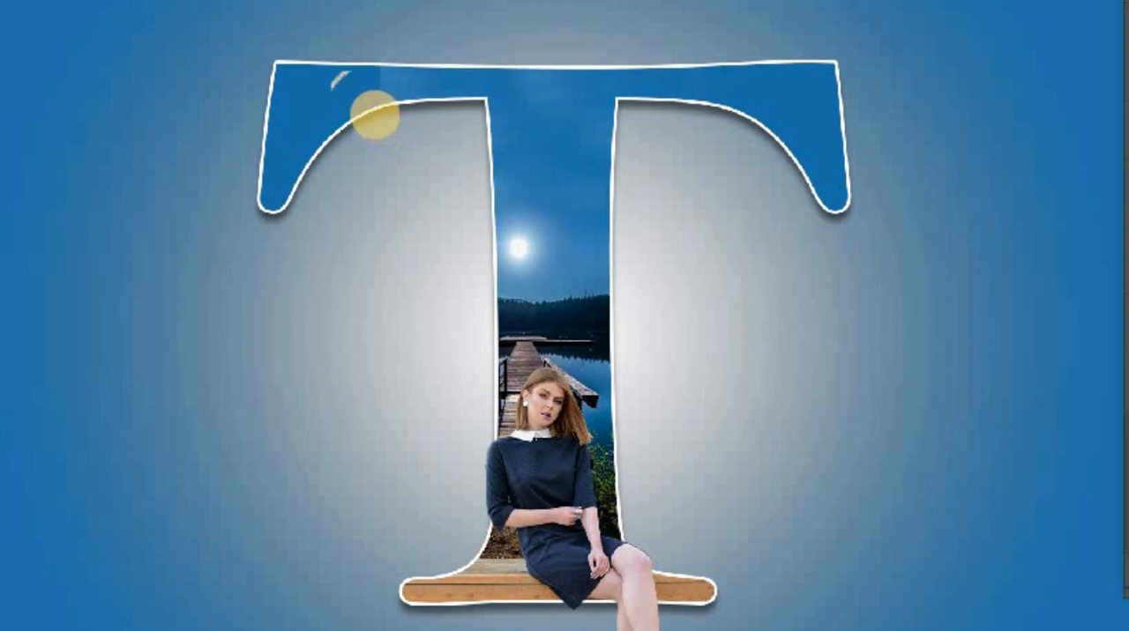
drag(387, 88, 391, 85)
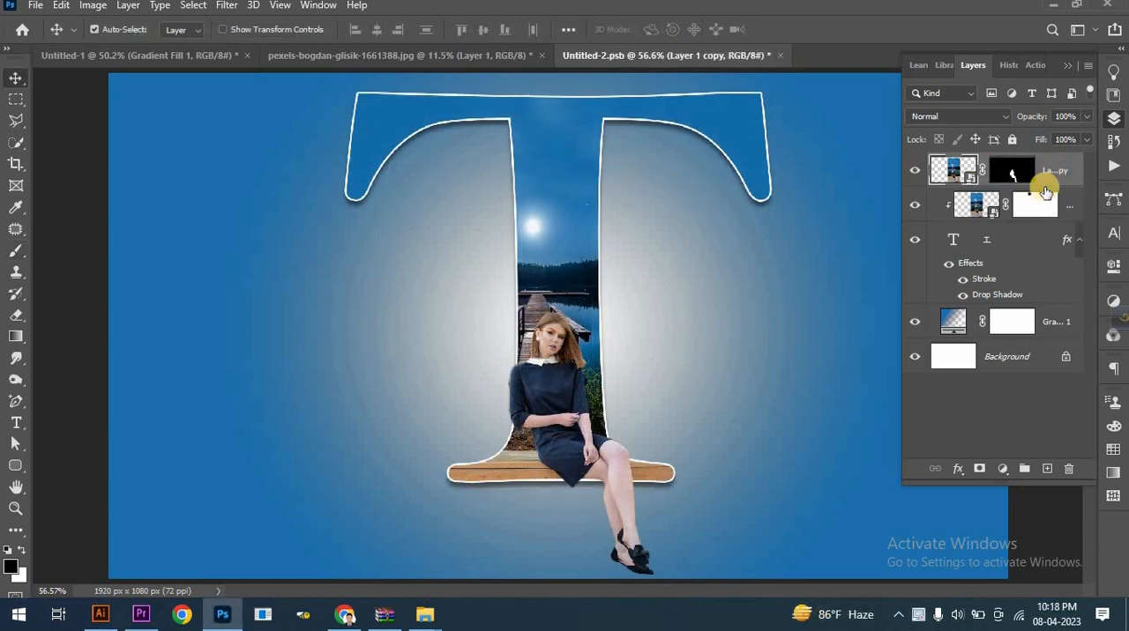
- Create a new layer named shadow directly above the Background and take the Brush tool
click(1027, 354)
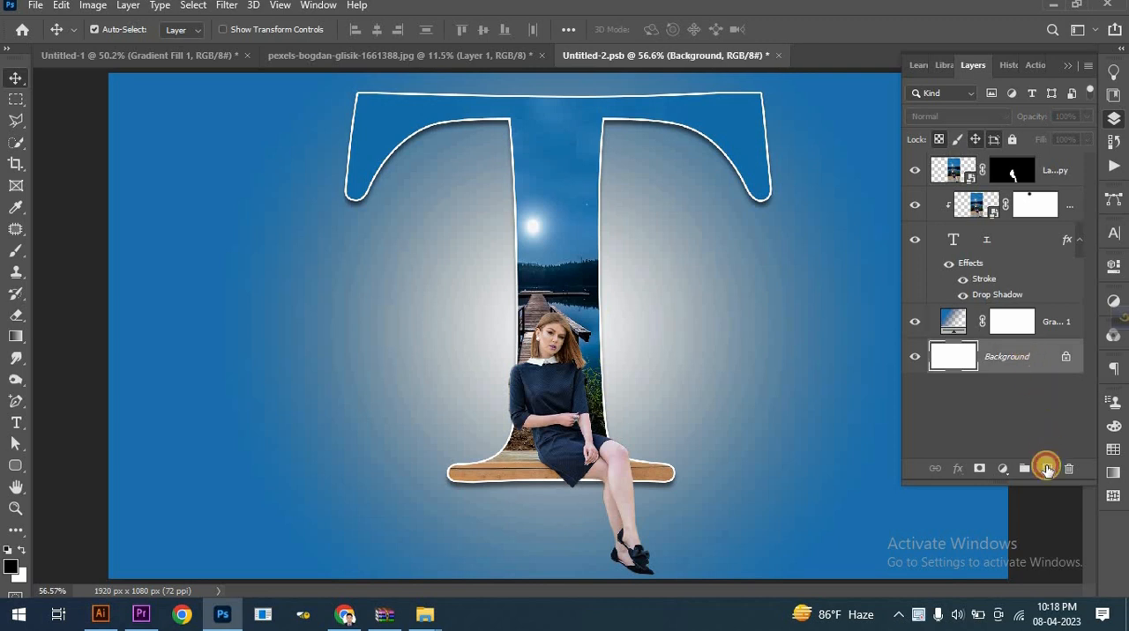
click(1047, 469)
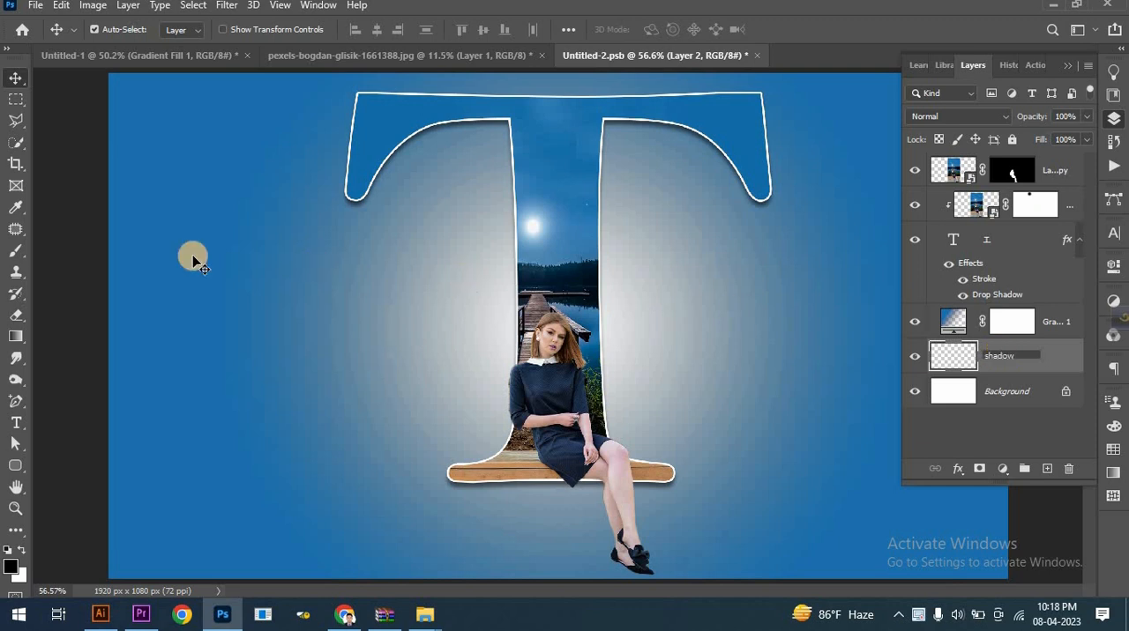
click(16, 253)
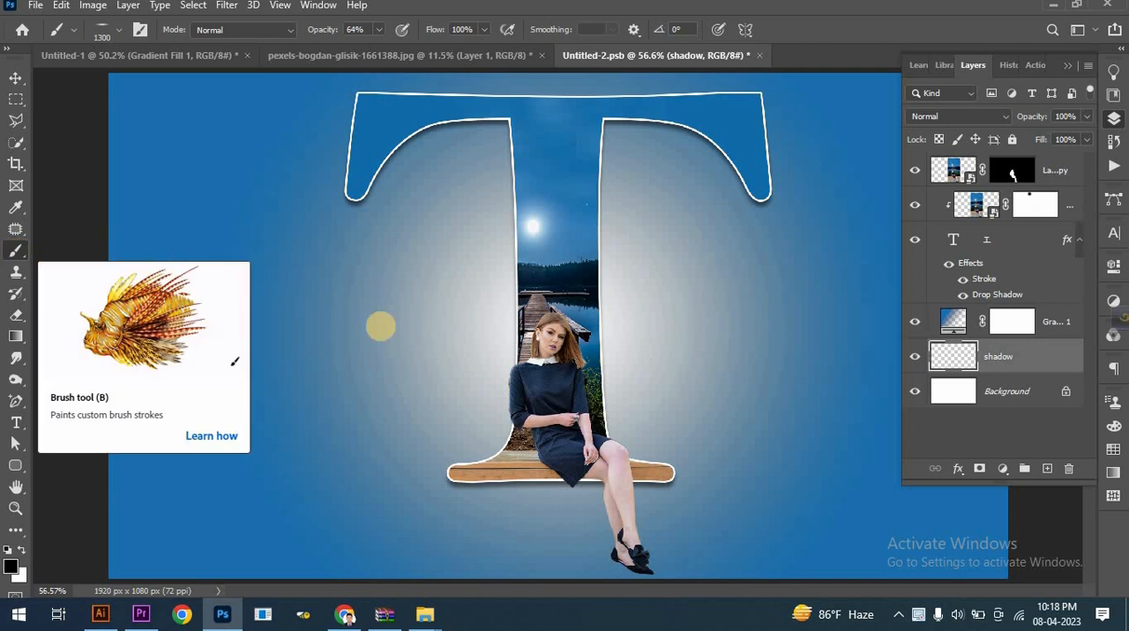
- Flatten the Soft Round brush tip into a thin ellipse, set it to 1700 px, and stamp a black shadow twice below the T
right_click(449, 408)
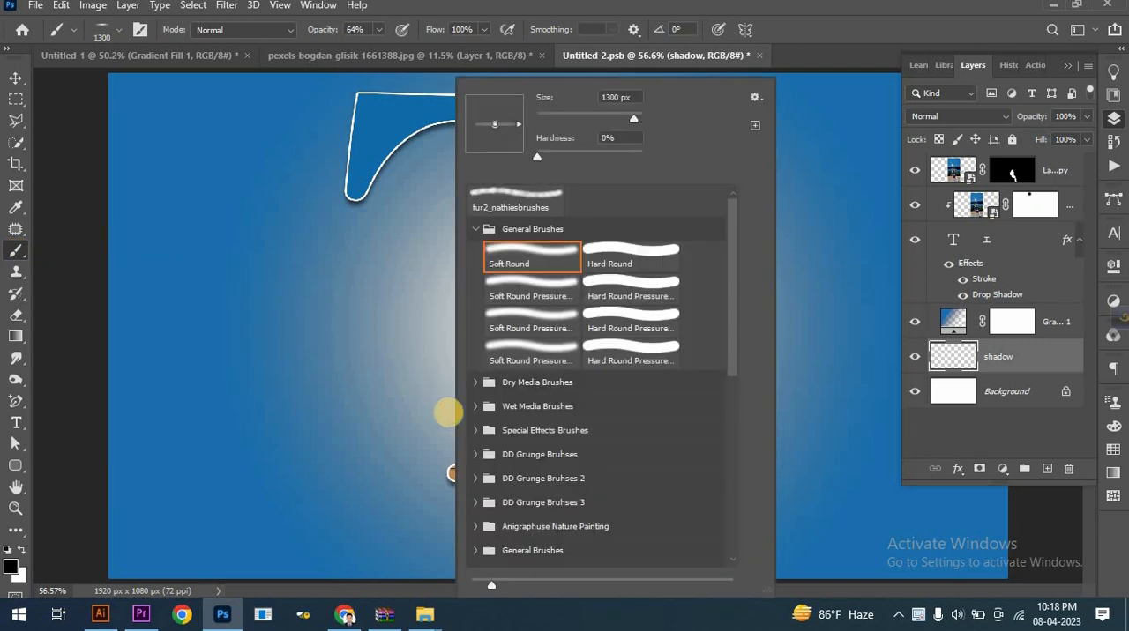
click(540, 254)
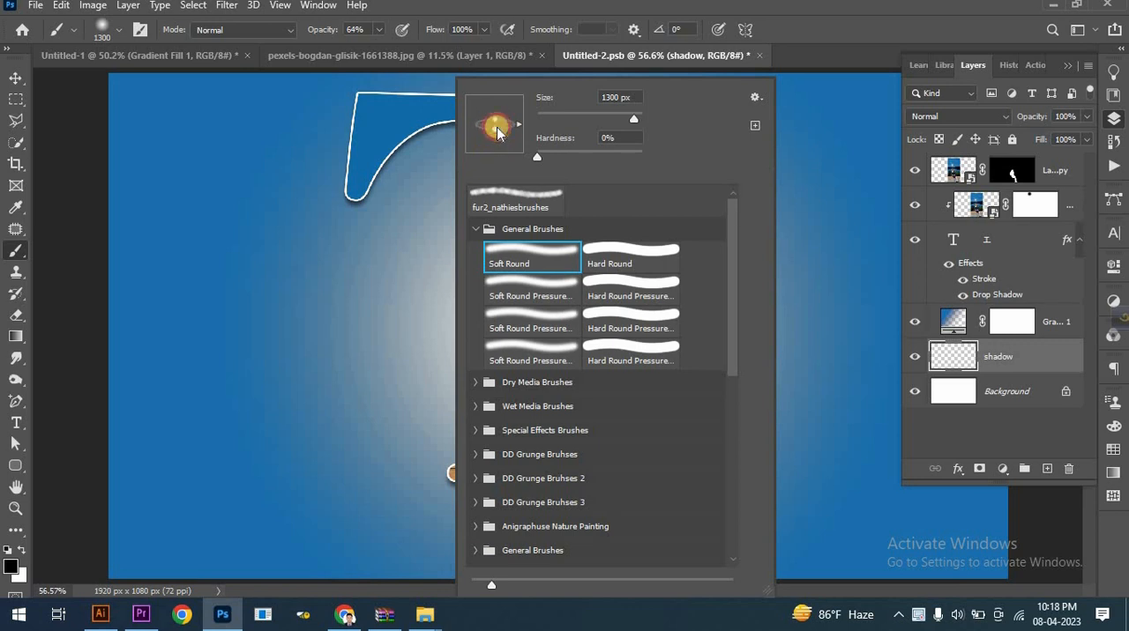
drag(497, 125, 497, 127)
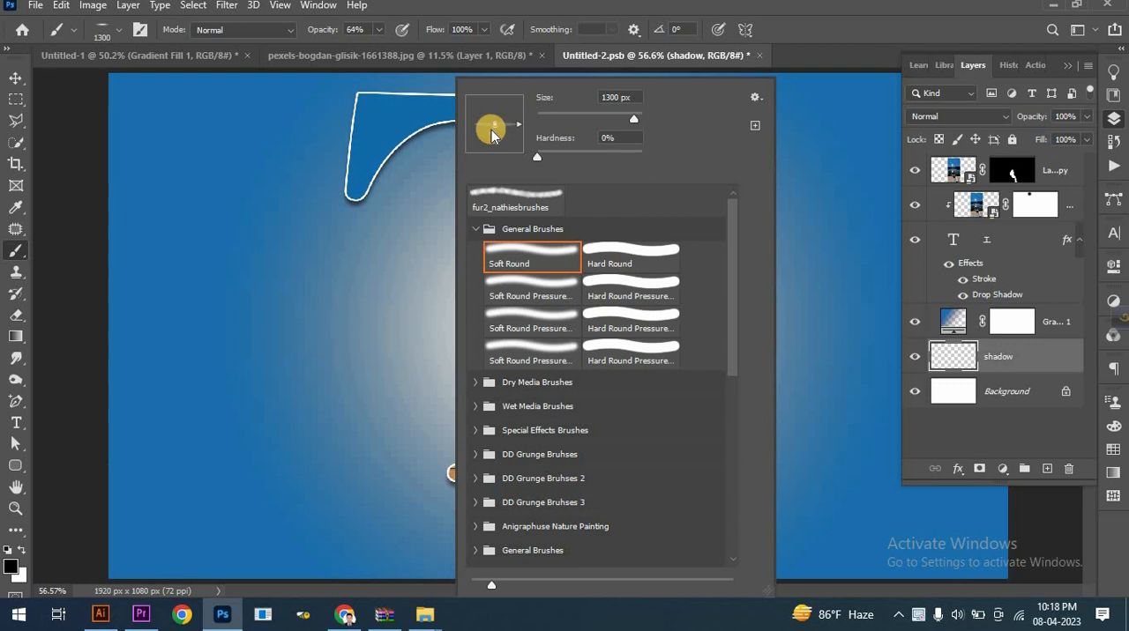
click(624, 11)
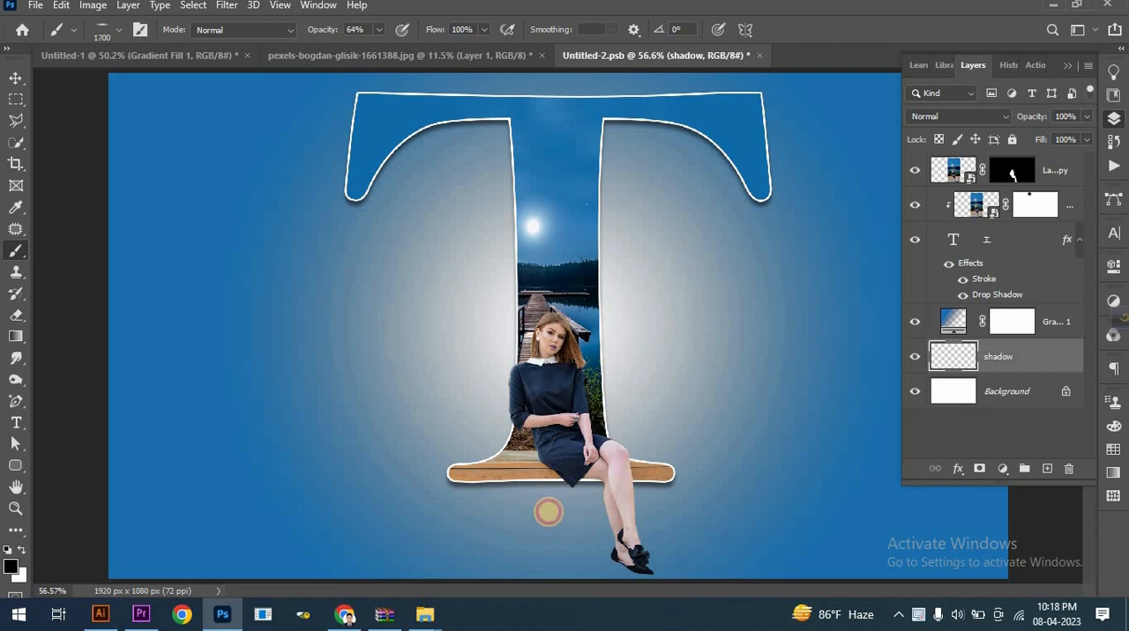
click(547, 512)
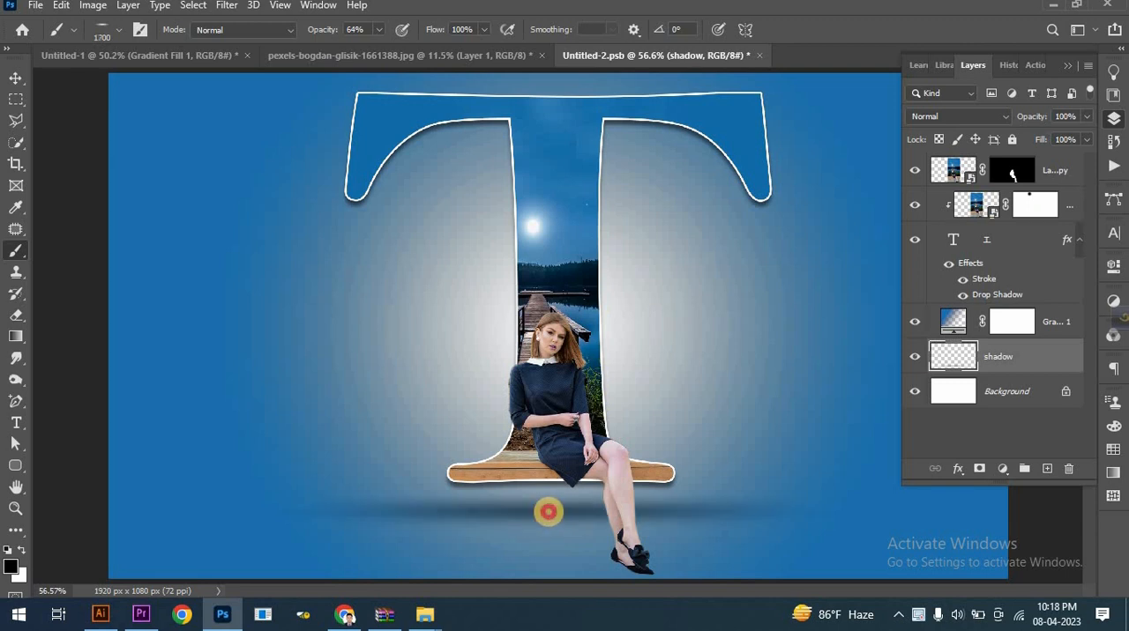
click(547, 511)
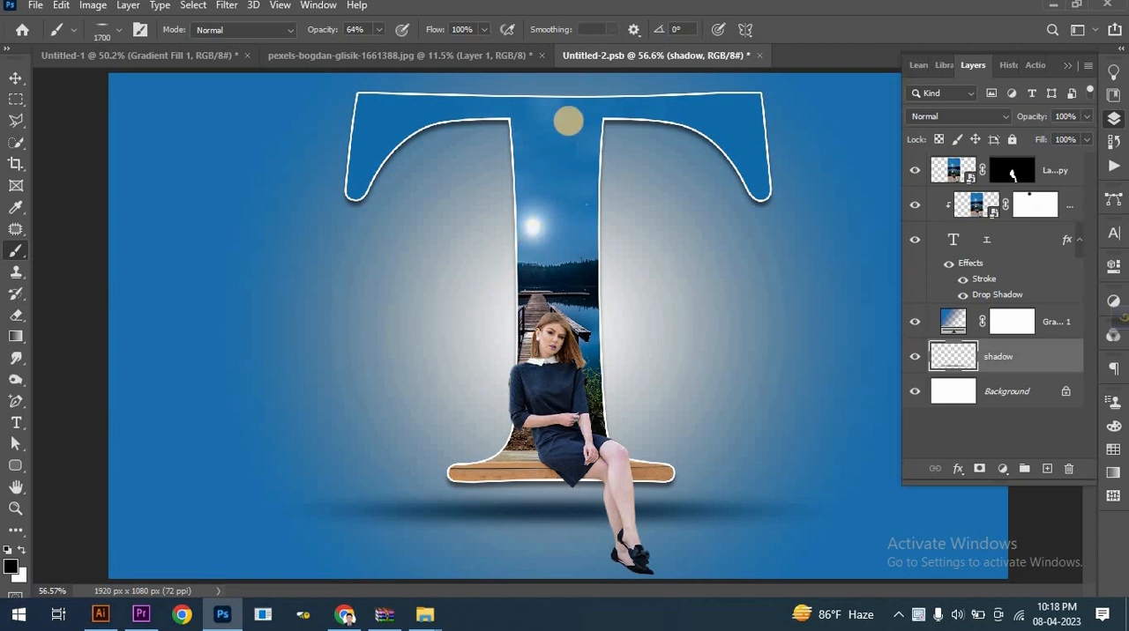
click(15, 77)
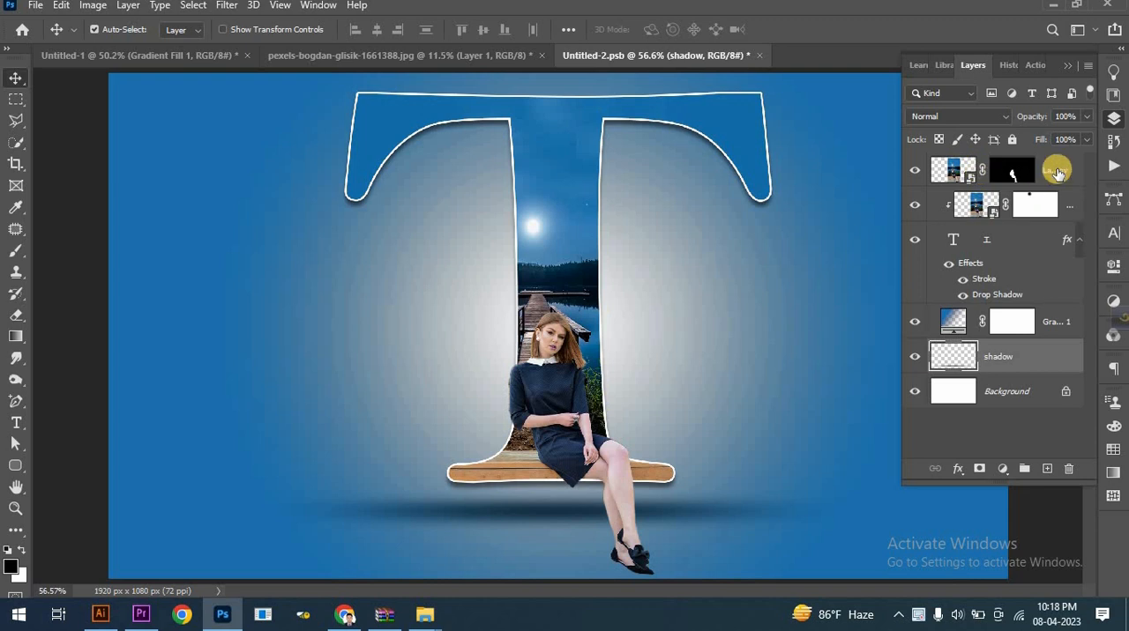
- Create a new layer above the masked woman layer and rename it text
click(1056, 172)
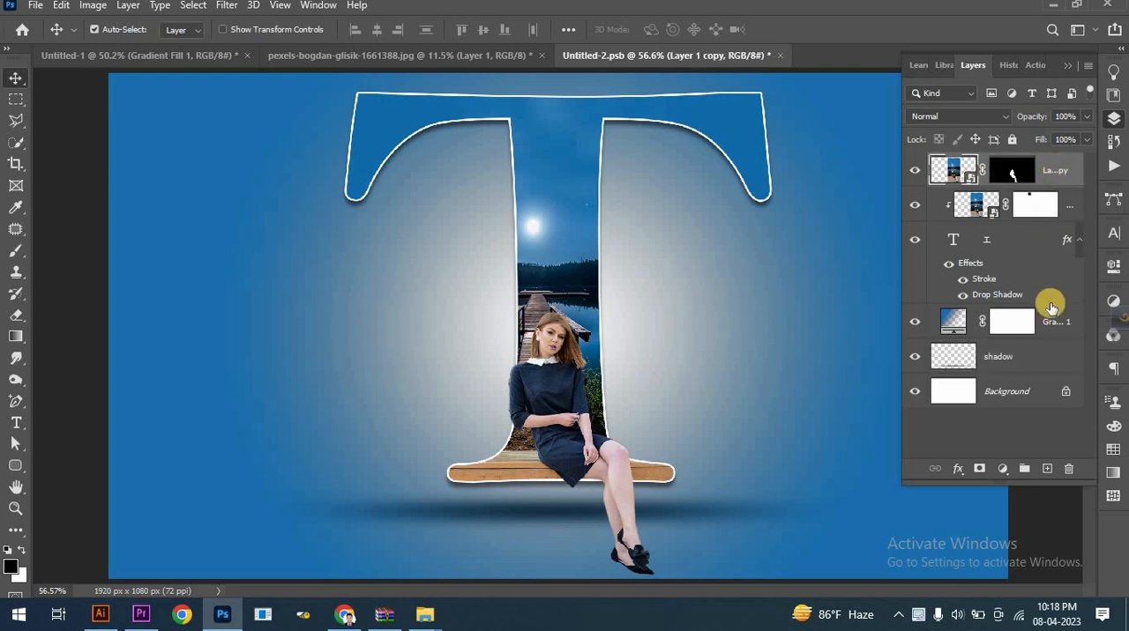
click(1044, 467)
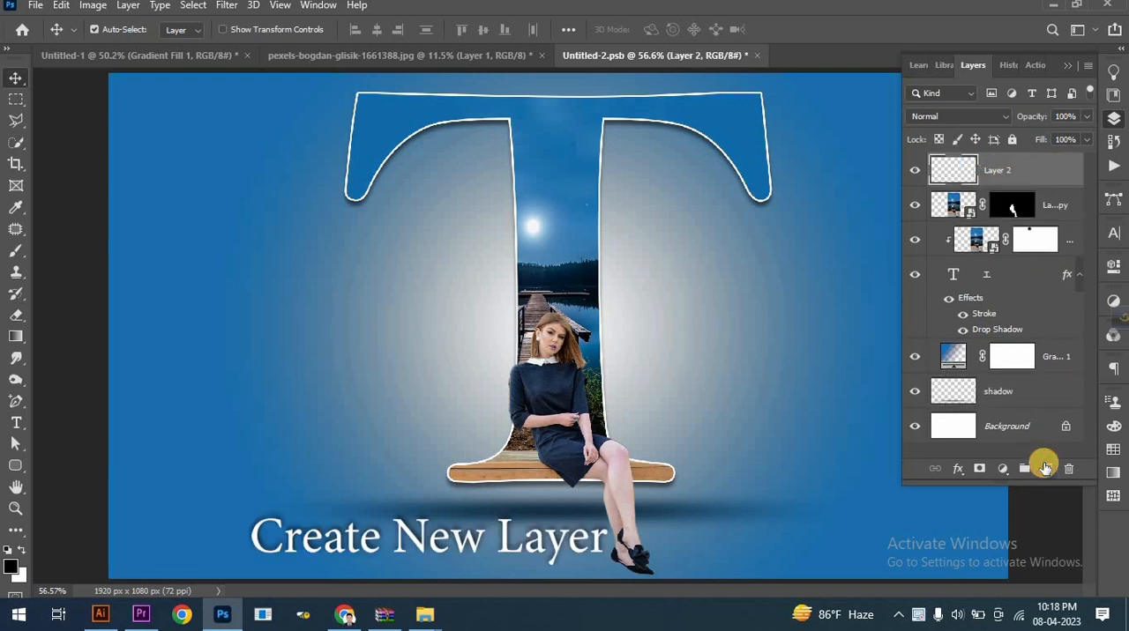
double_click(1003, 167)
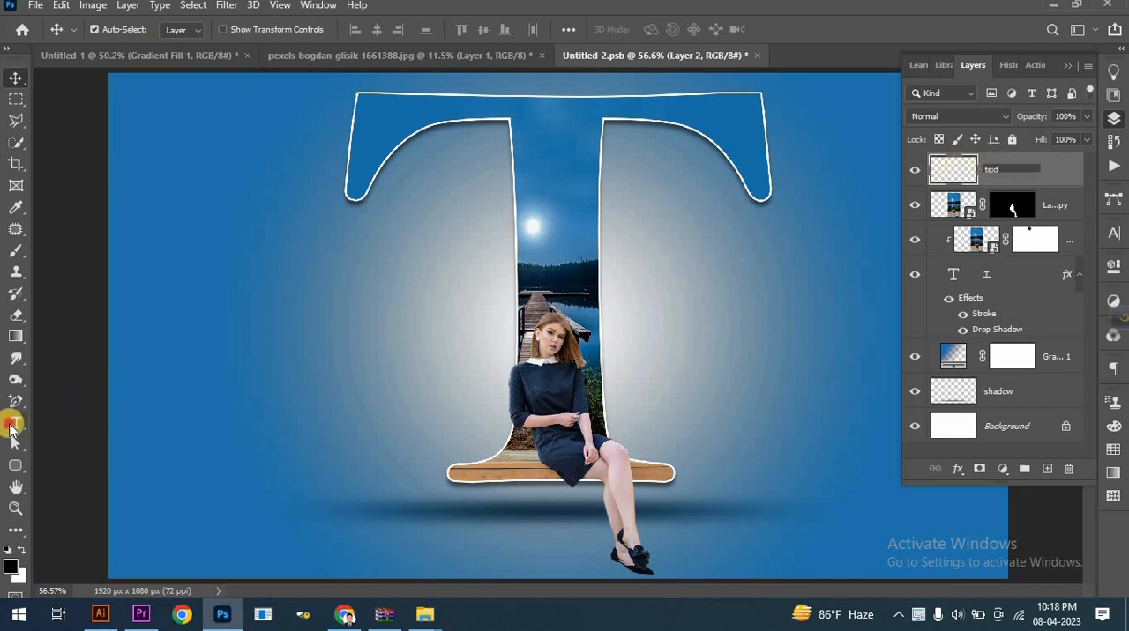
- Place a horizontal Bell MT Regular text line to the left of the T and set its size to 185 pt
click(11, 427)
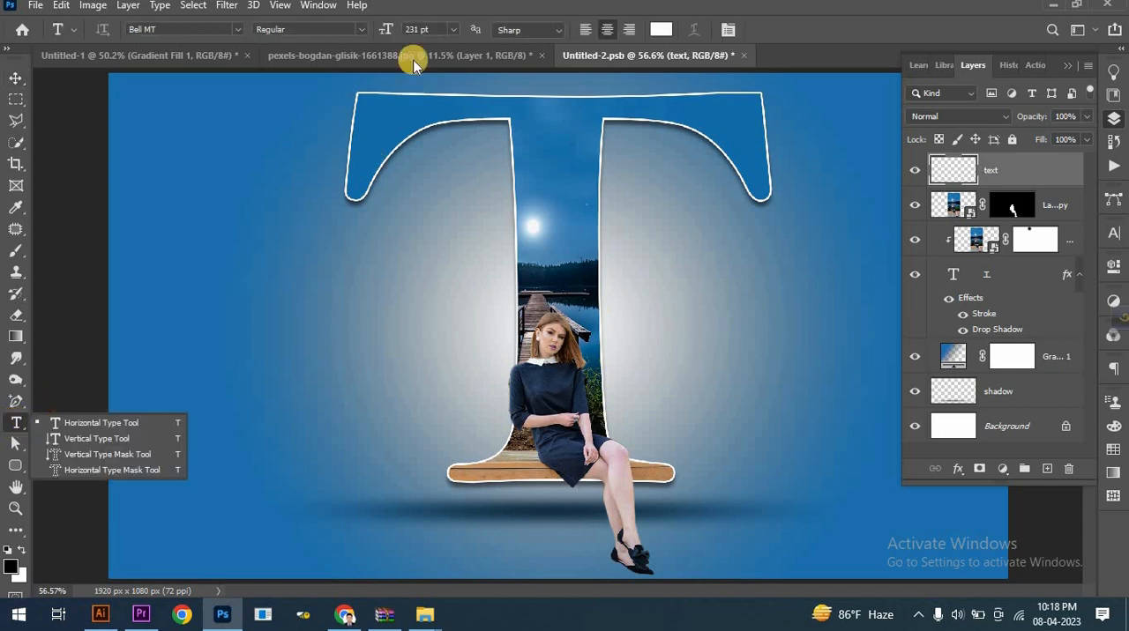
click(451, 28)
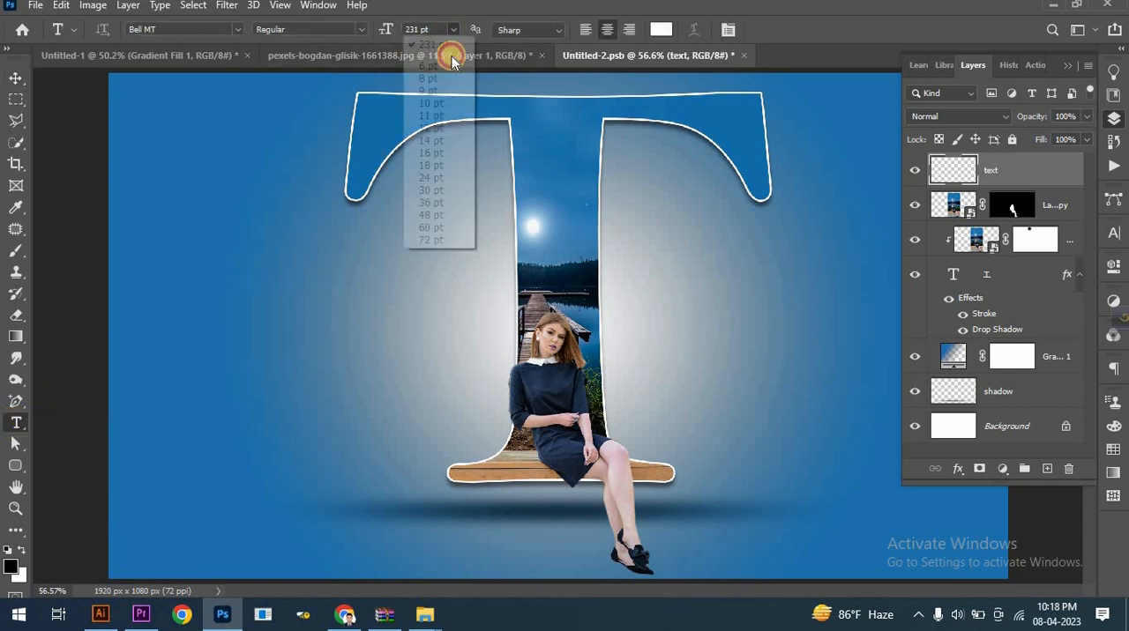
click(435, 240)
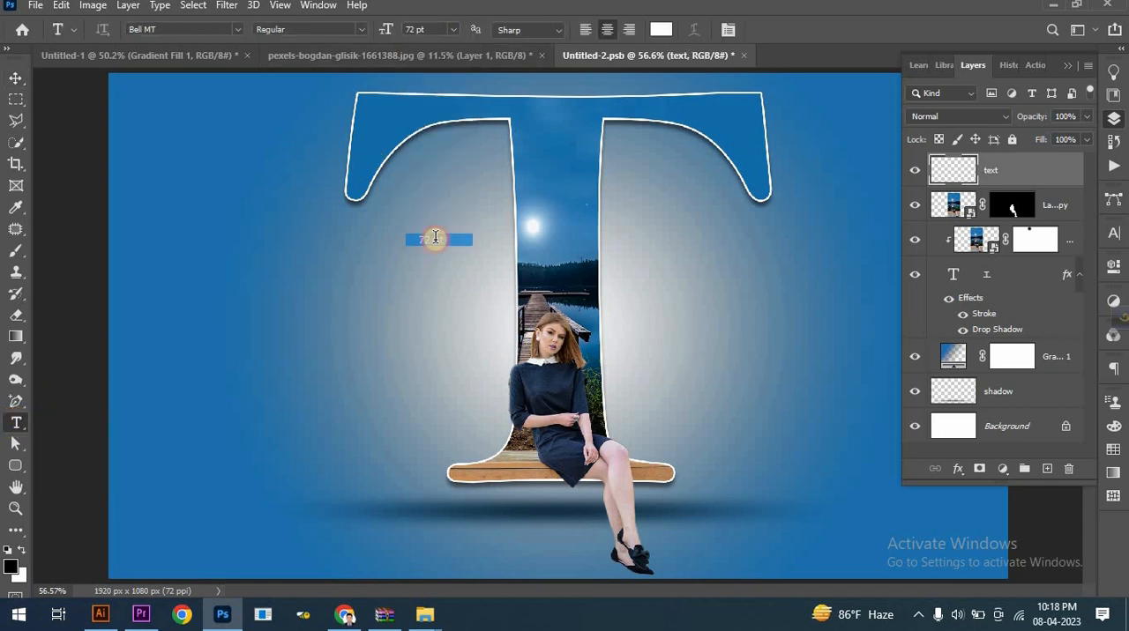
click(355, 30)
click(224, 353)
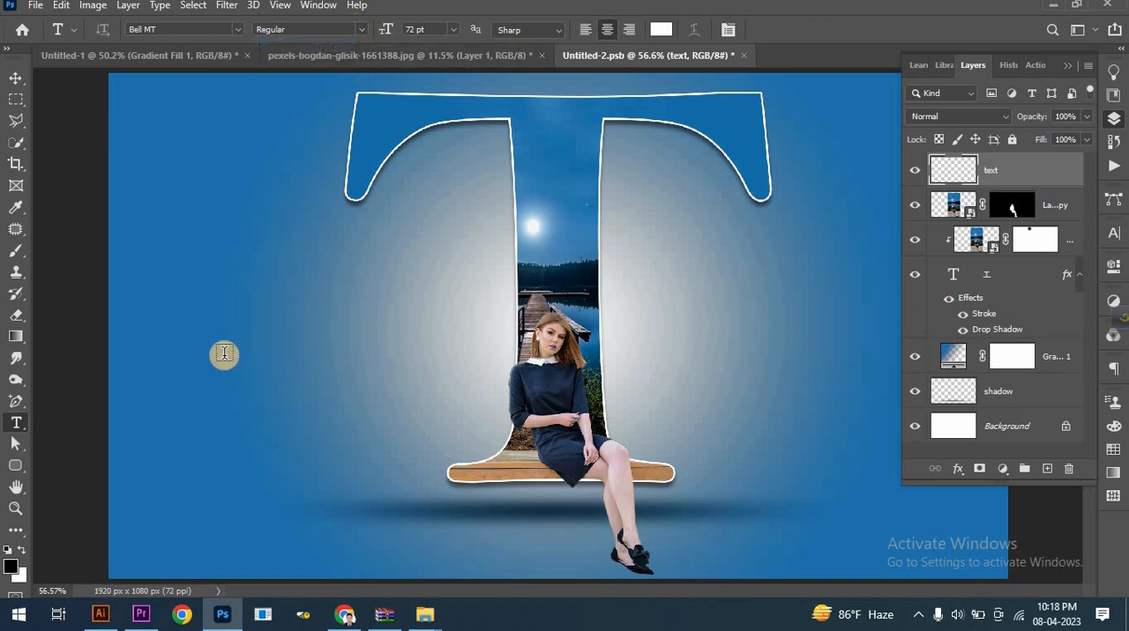
click(224, 353)
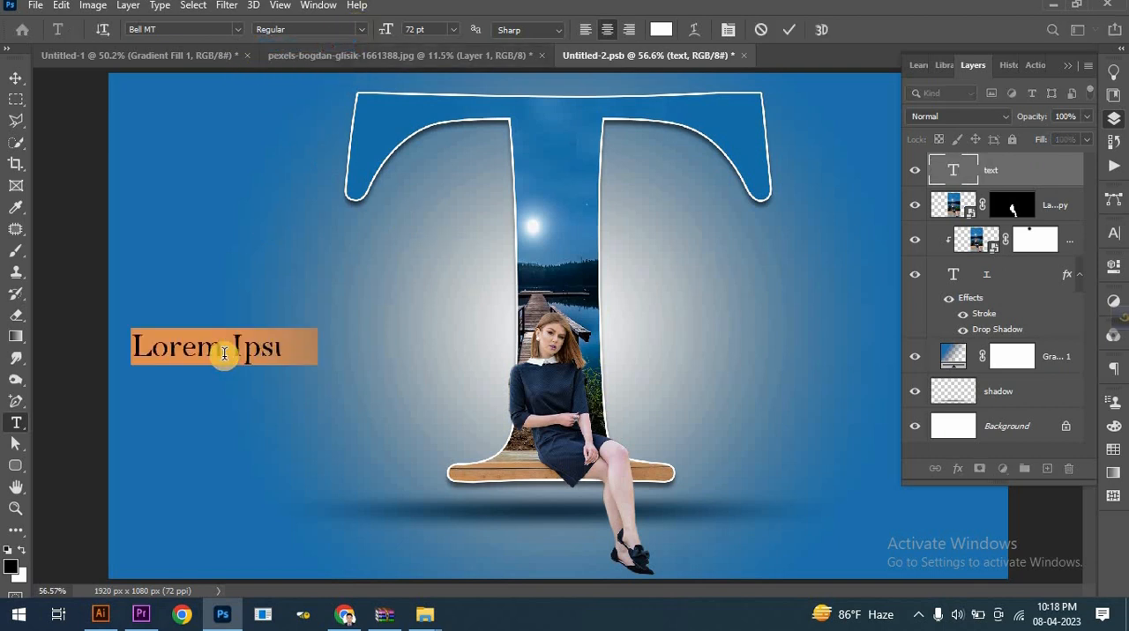
drag(402, 29, 476, 29)
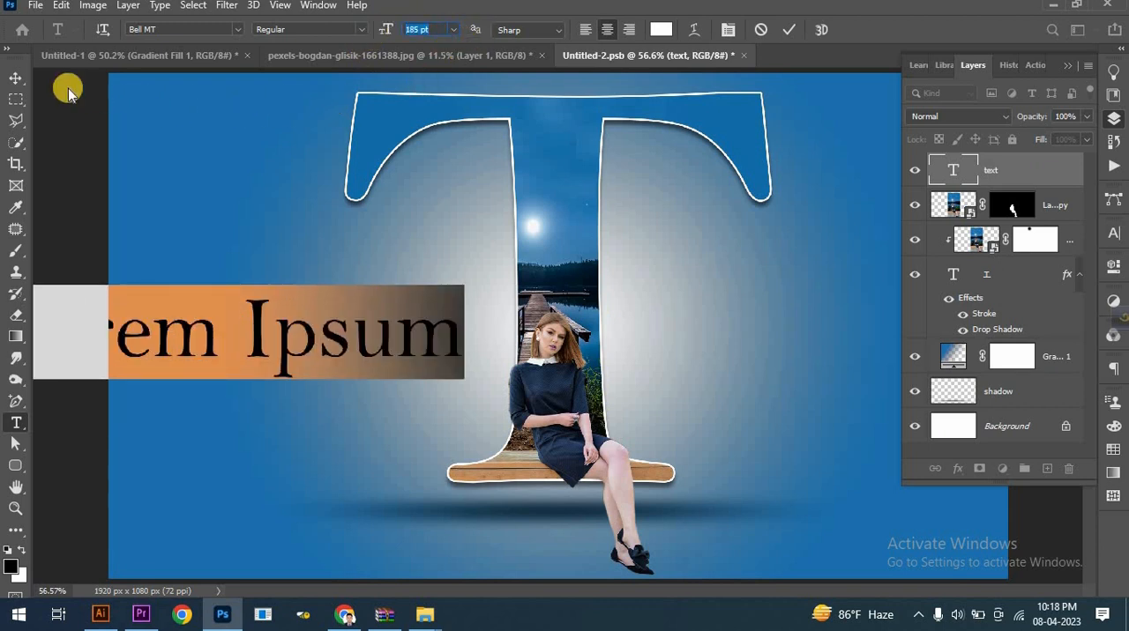
click(16, 78)
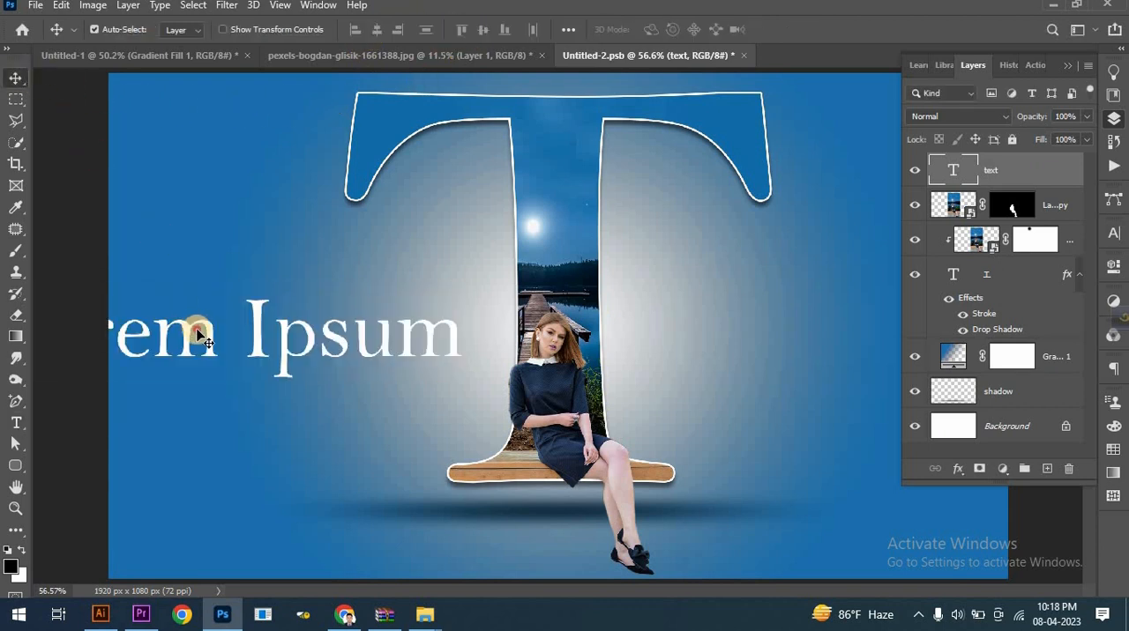
- Replace the placeholder text with "Smart" and move the word closer to the T's stem, slightly higher
double_click(199, 331)
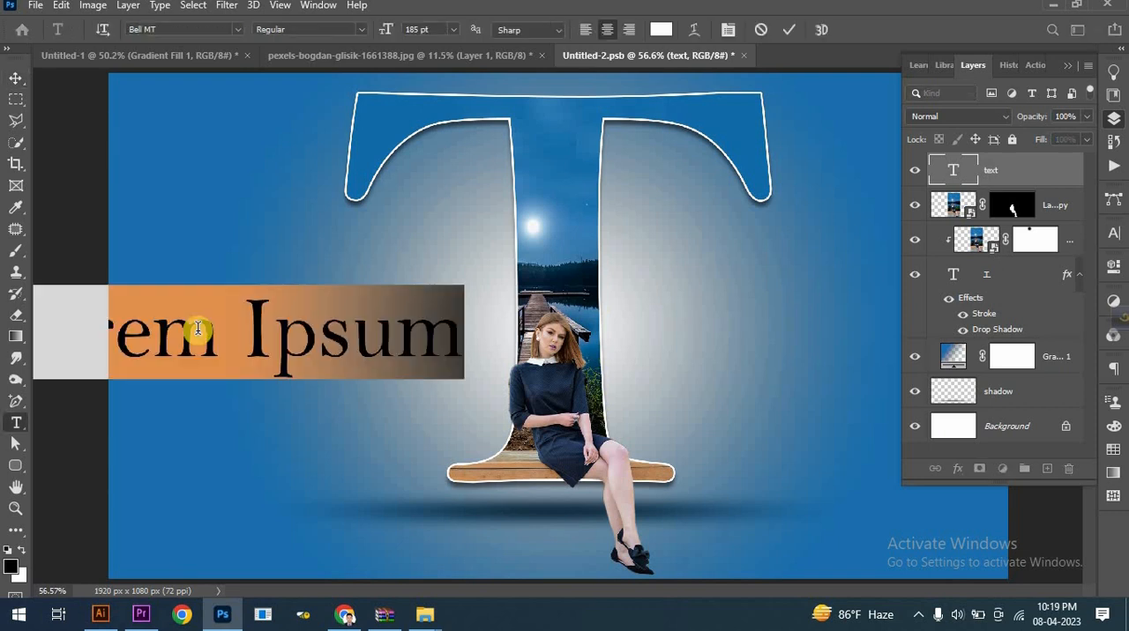
text(S)
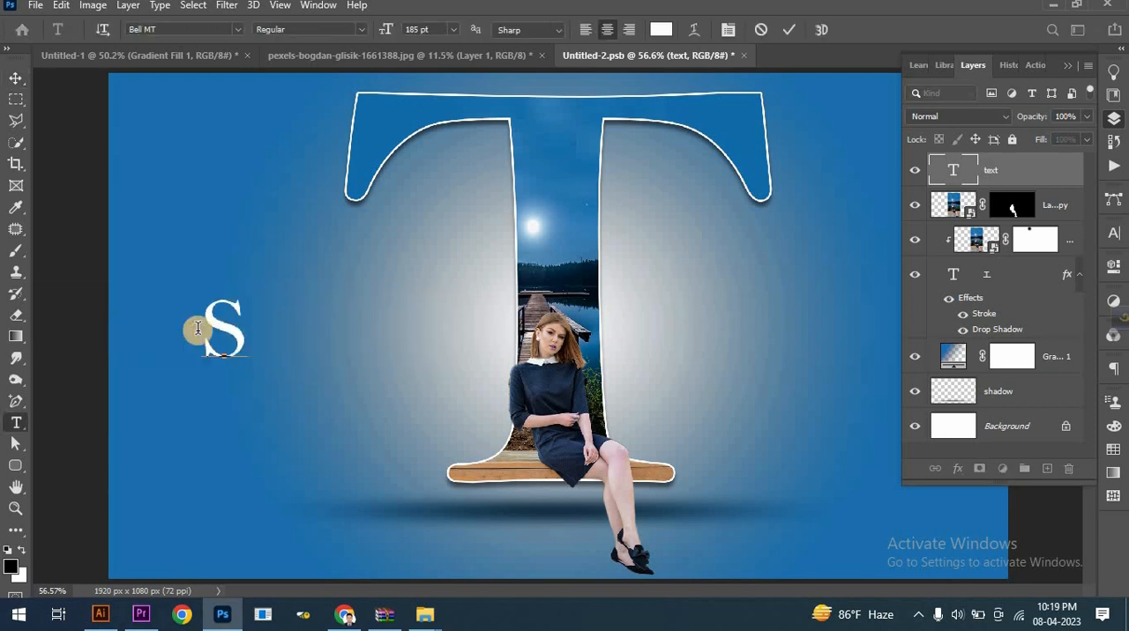
text(mart)
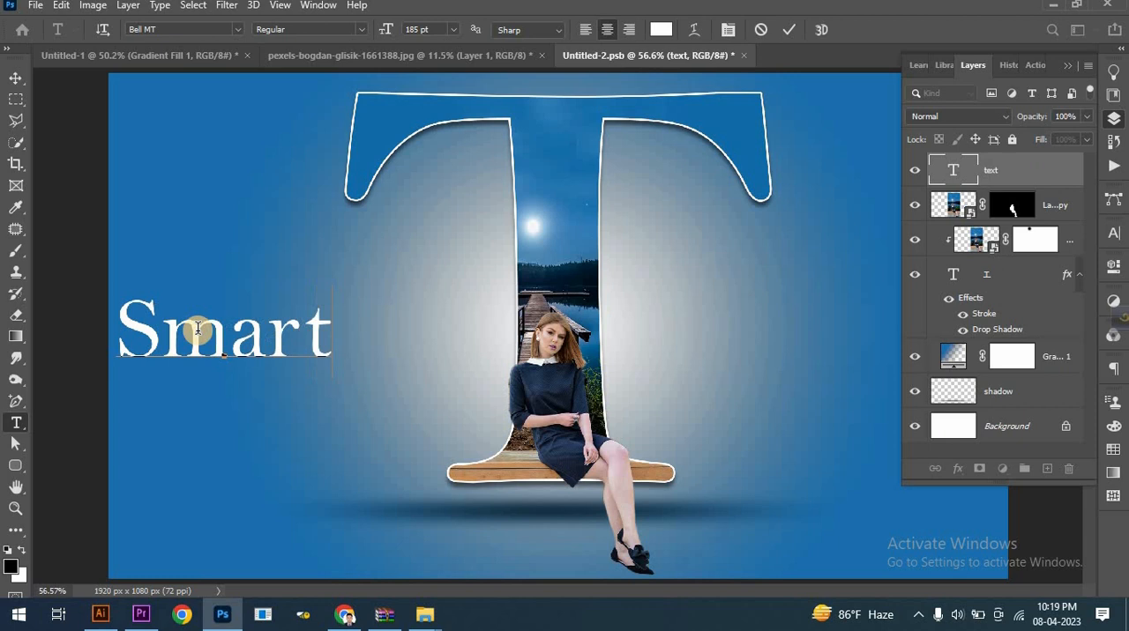
click(788, 29)
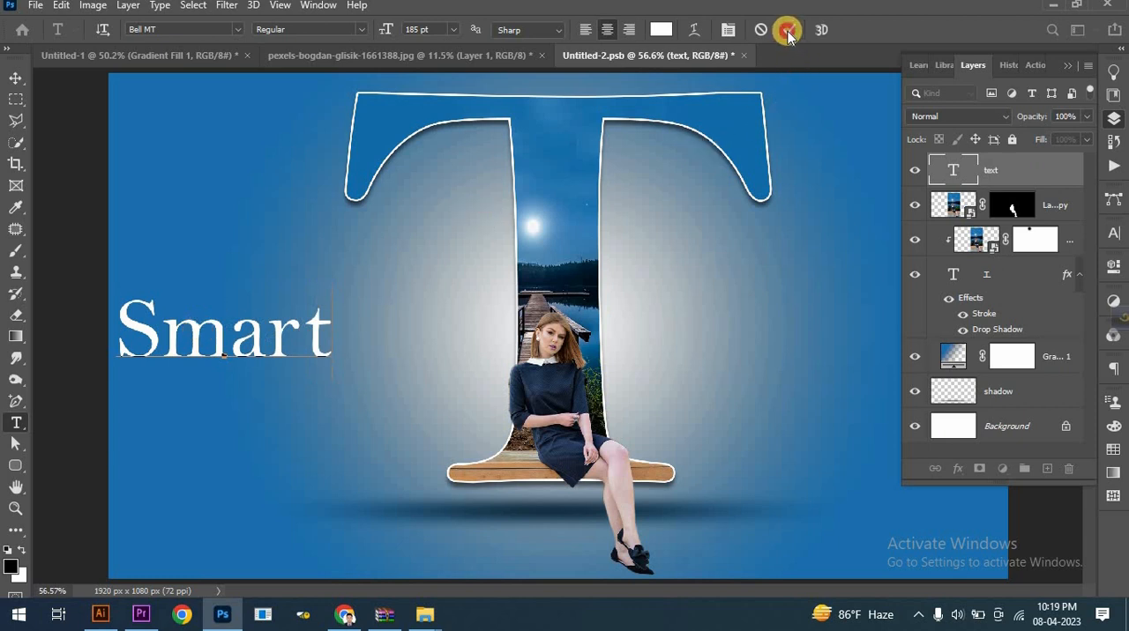
click(13, 79)
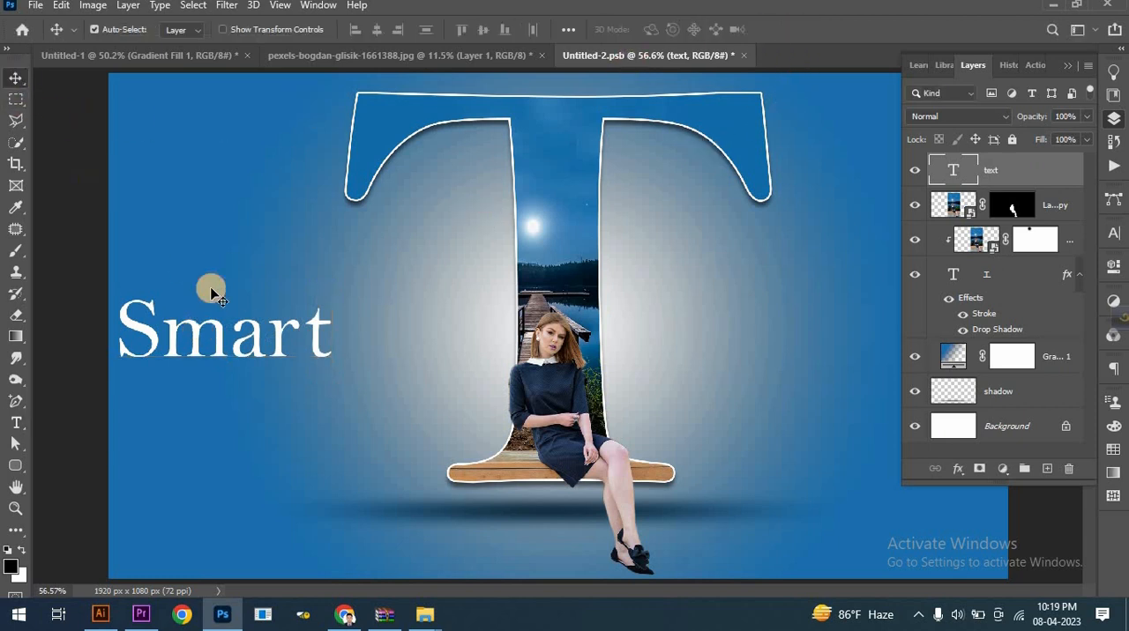
drag(289, 304, 331, 305)
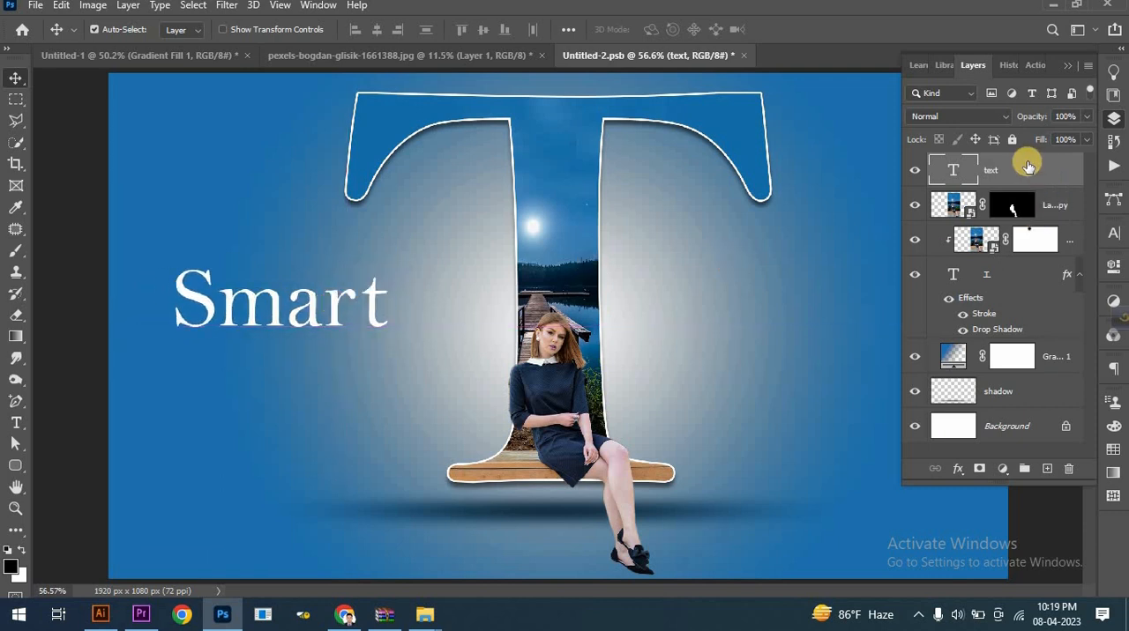
- Duplicate the Smart text layer and move the copy across to the other side of the T's stem
drag(1026, 166, 1042, 467)
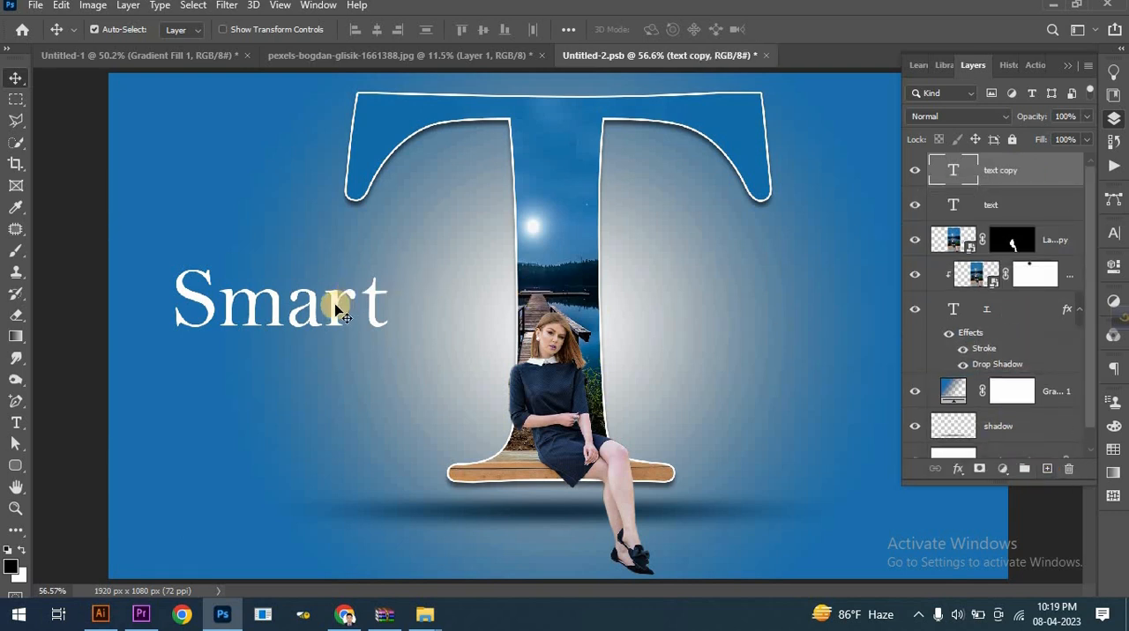
drag(339, 310, 849, 321)
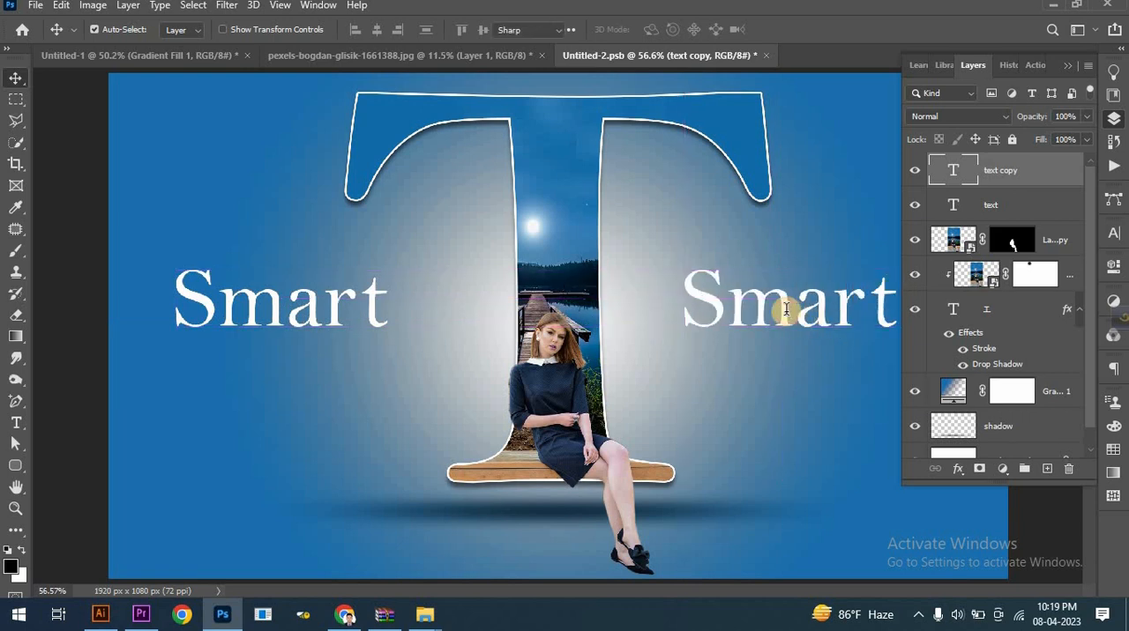
- Change the copied word to "Model" and shift it slightly farther from the T's stem, level with "Smart"
double_click(786, 310)
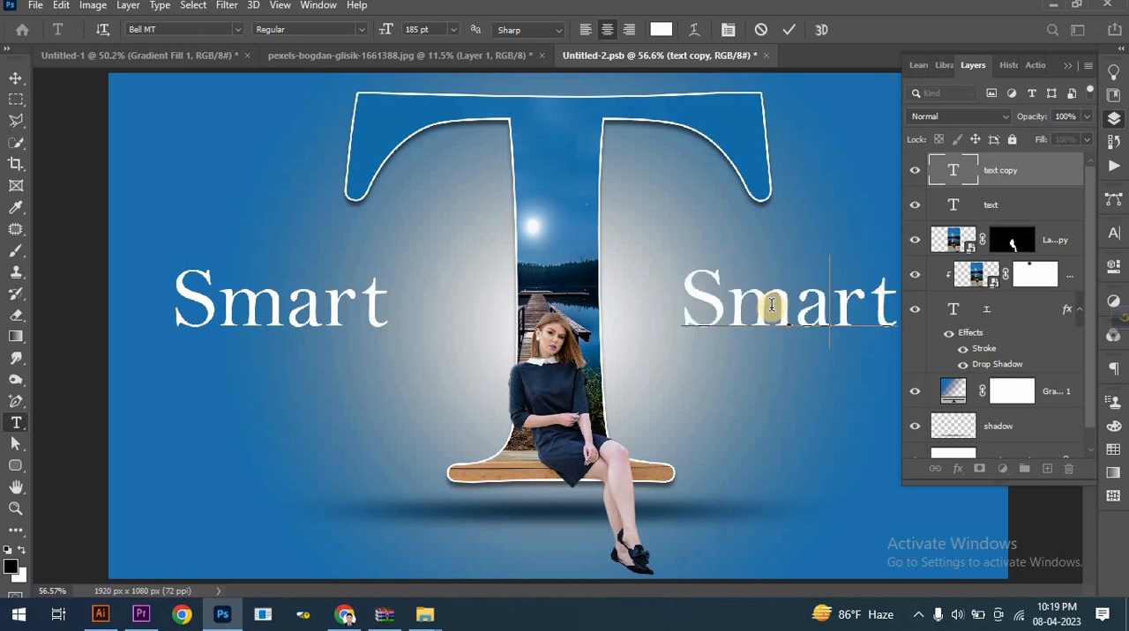
text(Model)
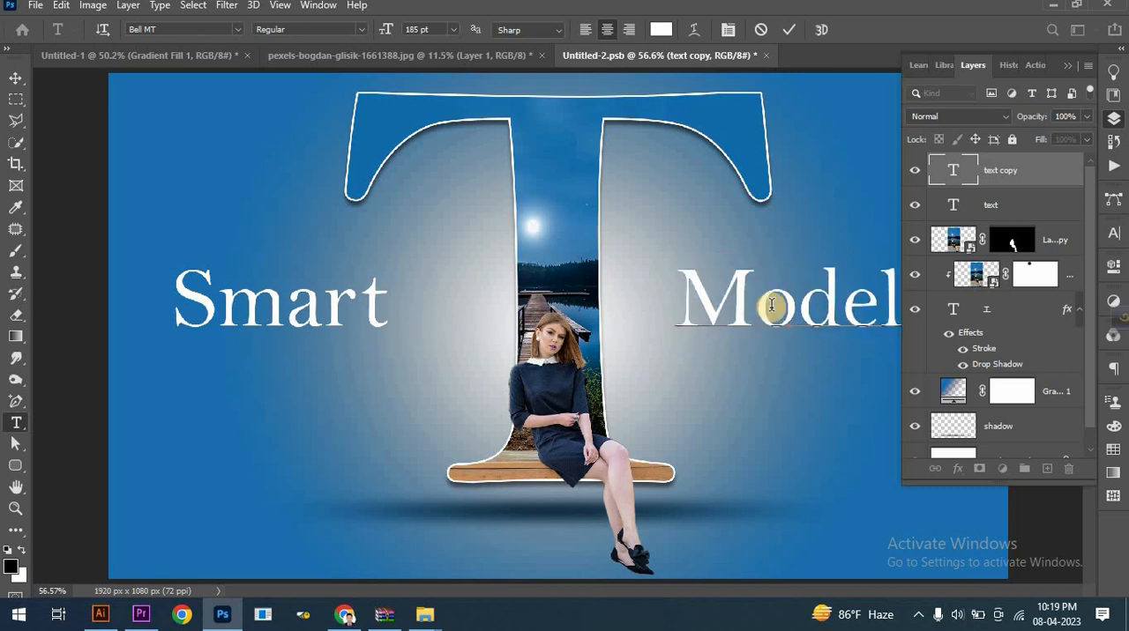
click(1068, 68)
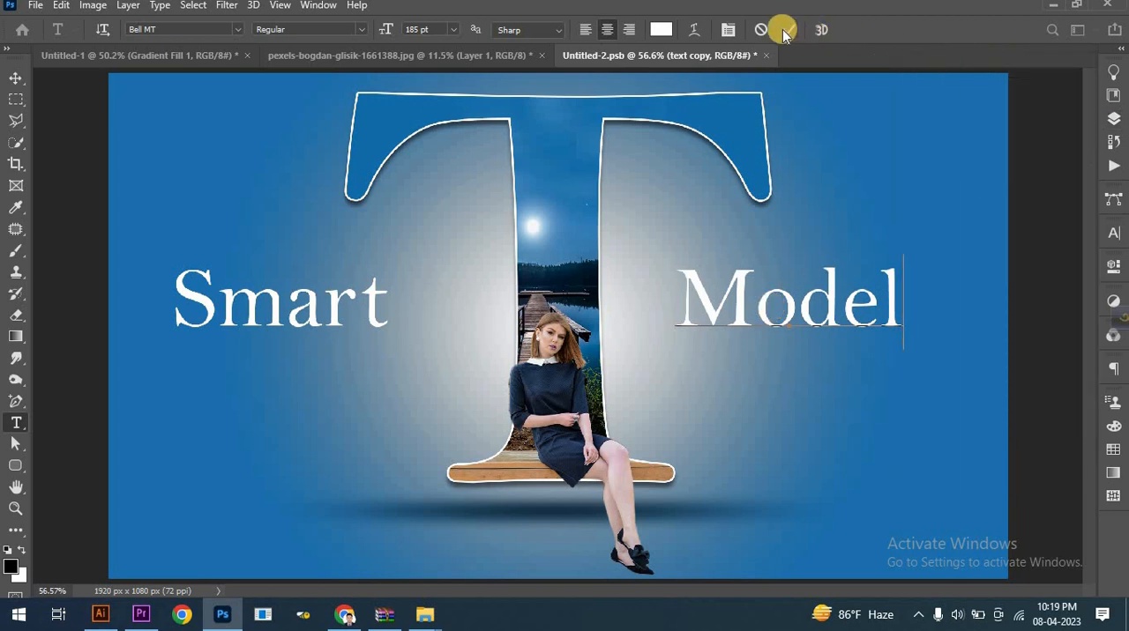
click(782, 29)
key(v)
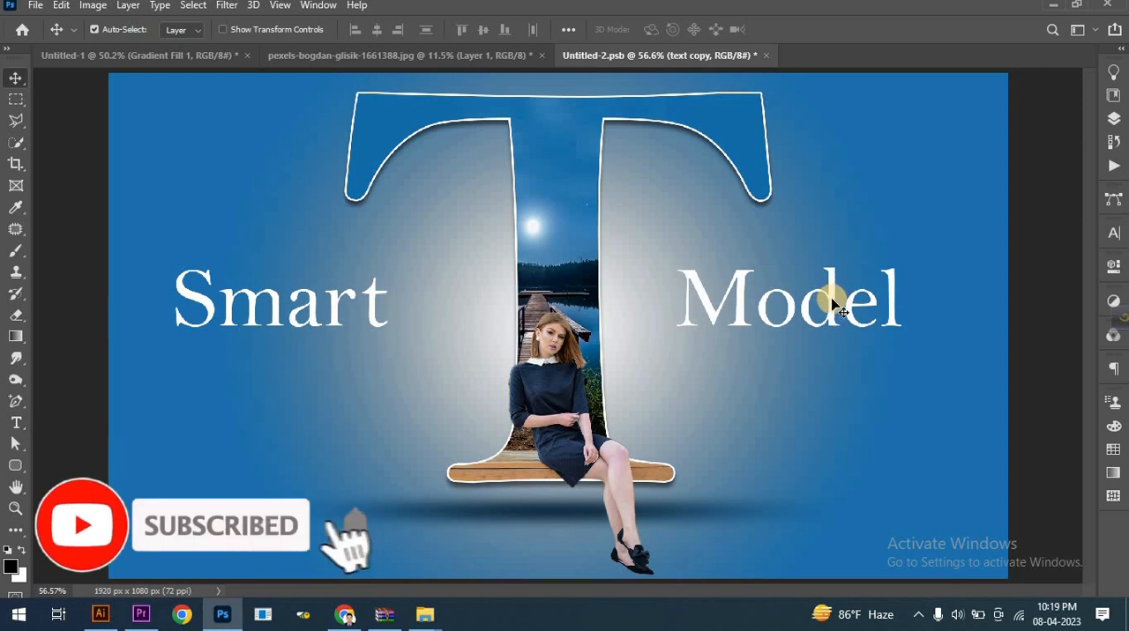
drag(847, 302, 867, 294)
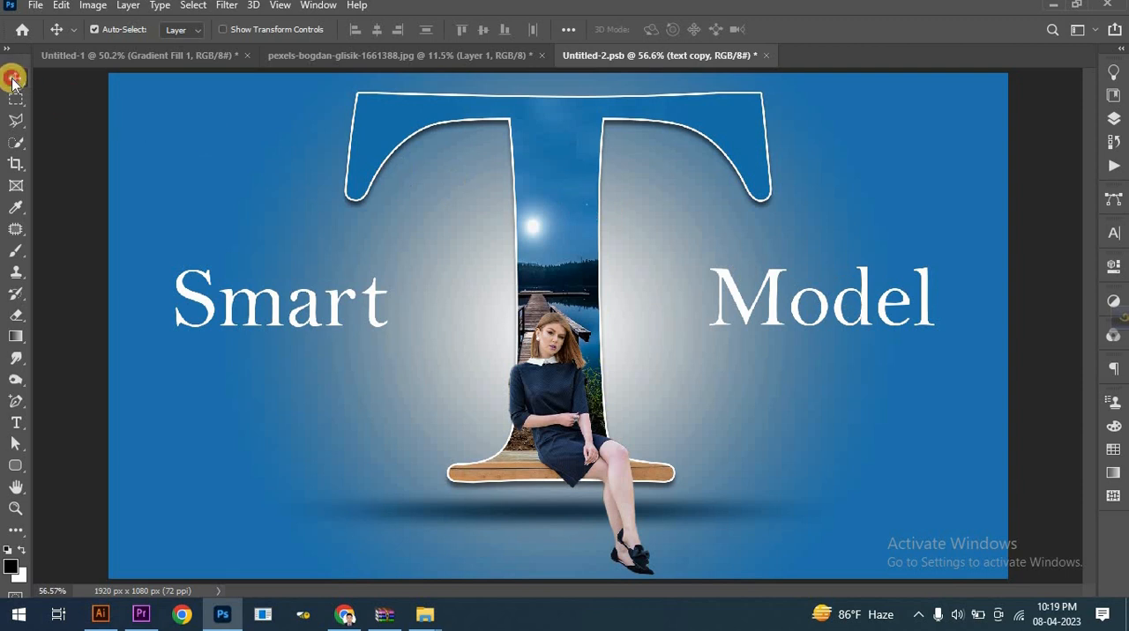